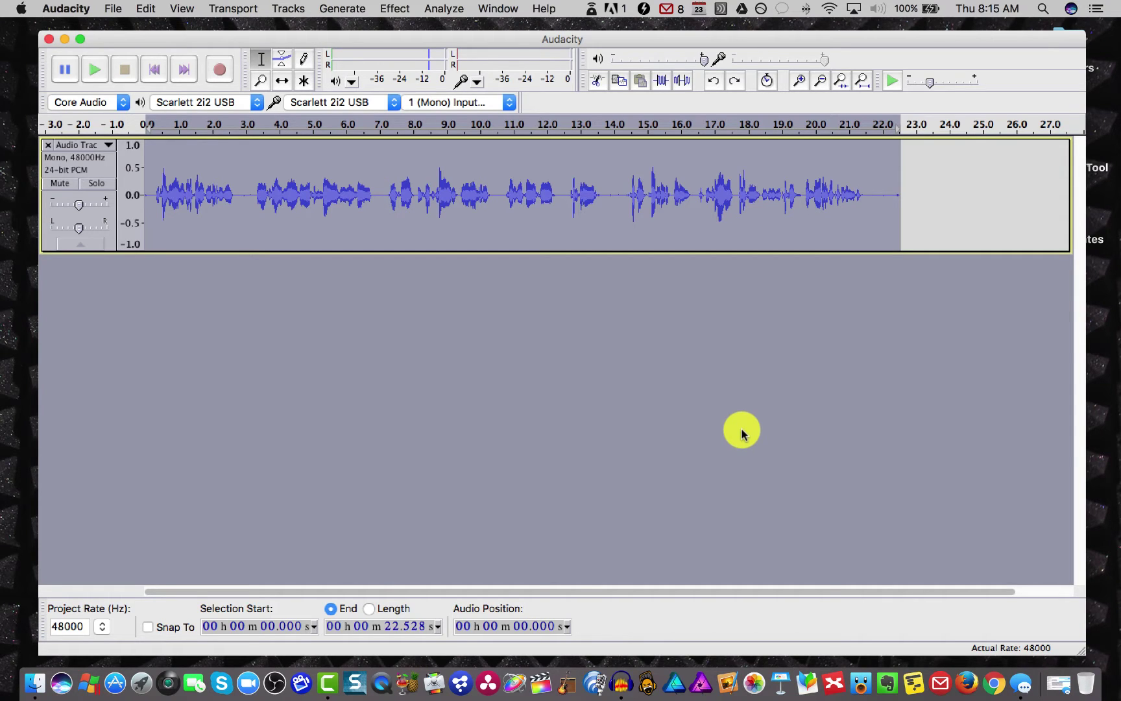
Step: Normalize the voice track to a -1.0 dB peak with DC offset removal kept on
{"action": "left_click", "coordinate": [403, 9]}
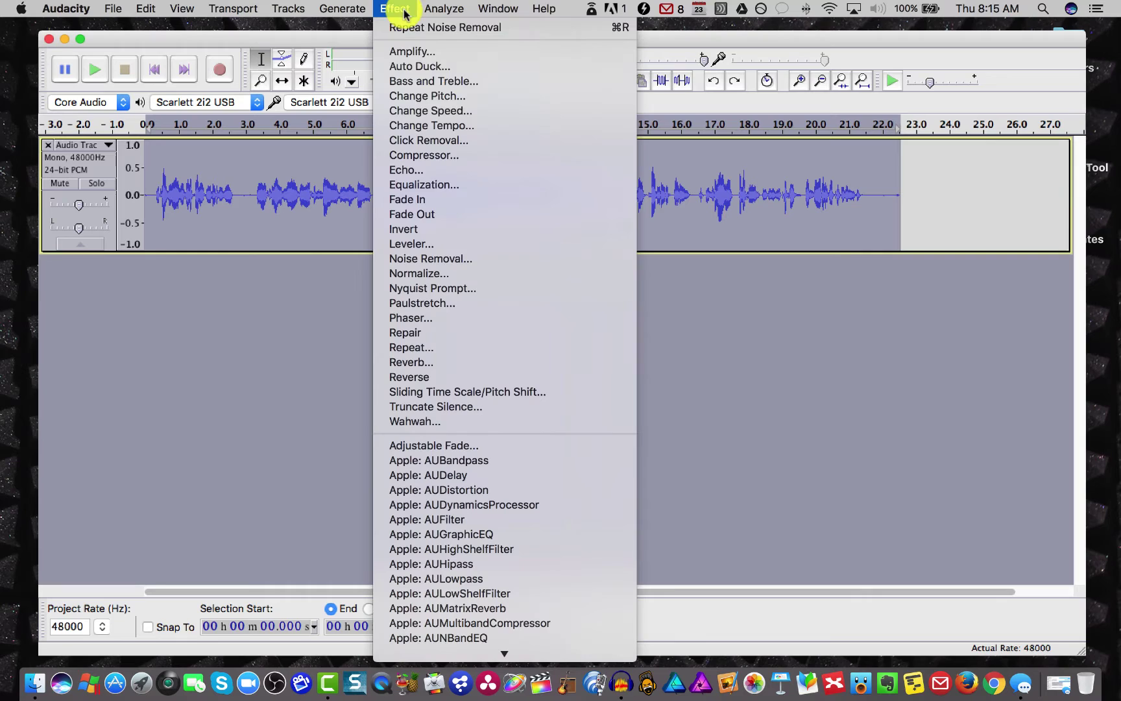
{"action": "left_click", "coordinate": [457, 271]}
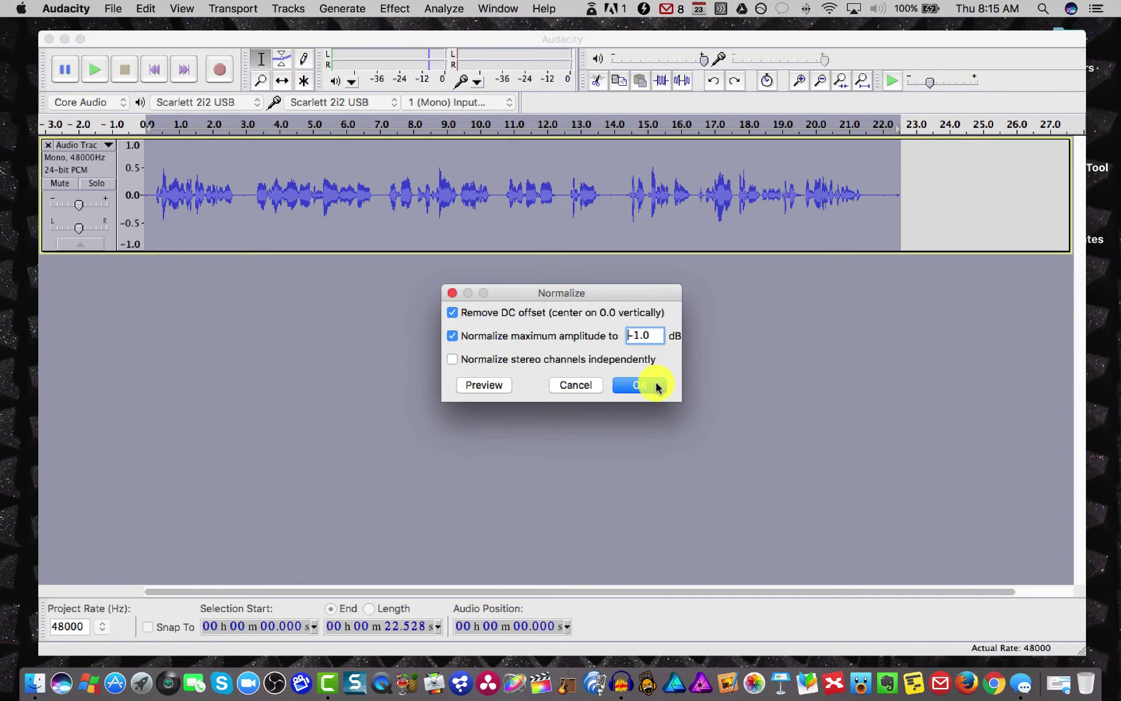
{"action": "left_click", "coordinate": [655, 386]}
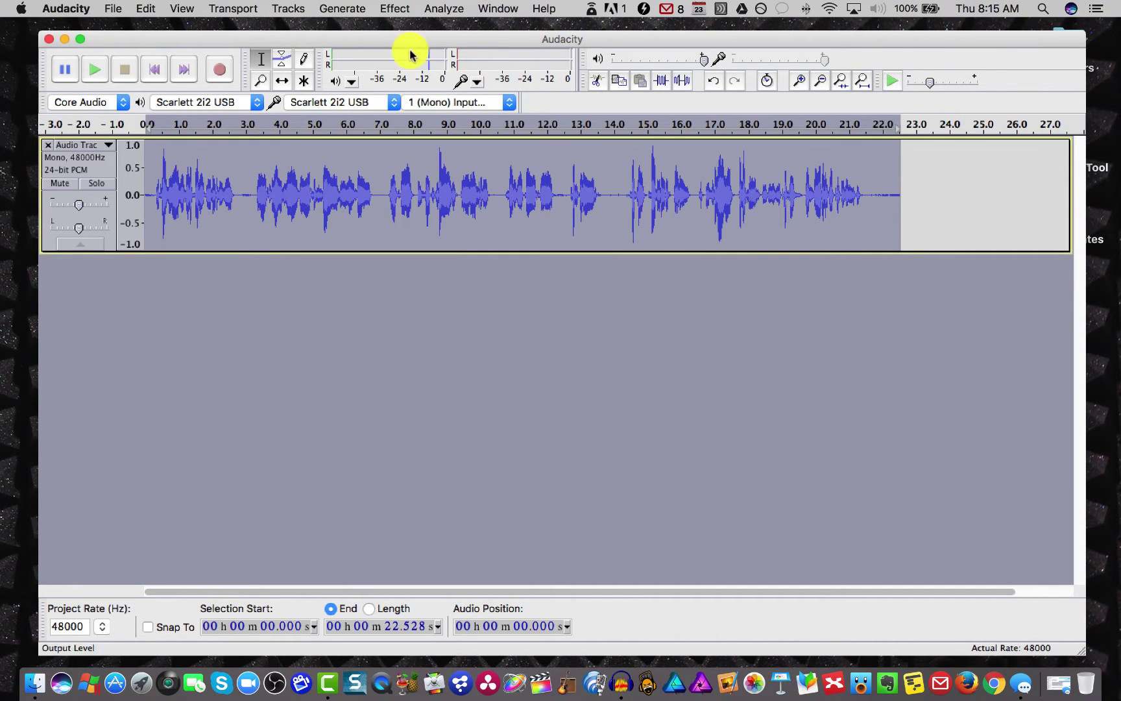
Step: Select the noise-only tail at the track's end and capture it as the noise profile
{"action": "left_click", "coordinate": [253, 194]}
{"action": "left_click_drag", "start_coordinate": [252, 195], "coordinate": [240, 197]}
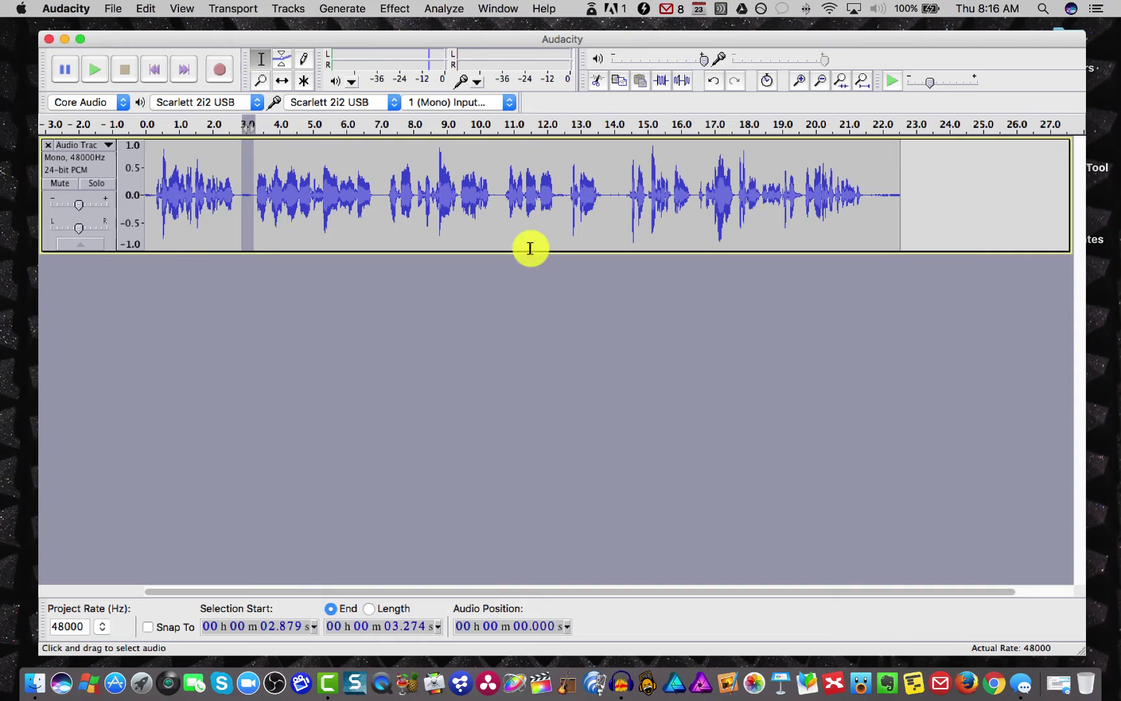
{"action": "left_click_drag", "start_coordinate": [874, 199], "coordinate": [900, 201]}
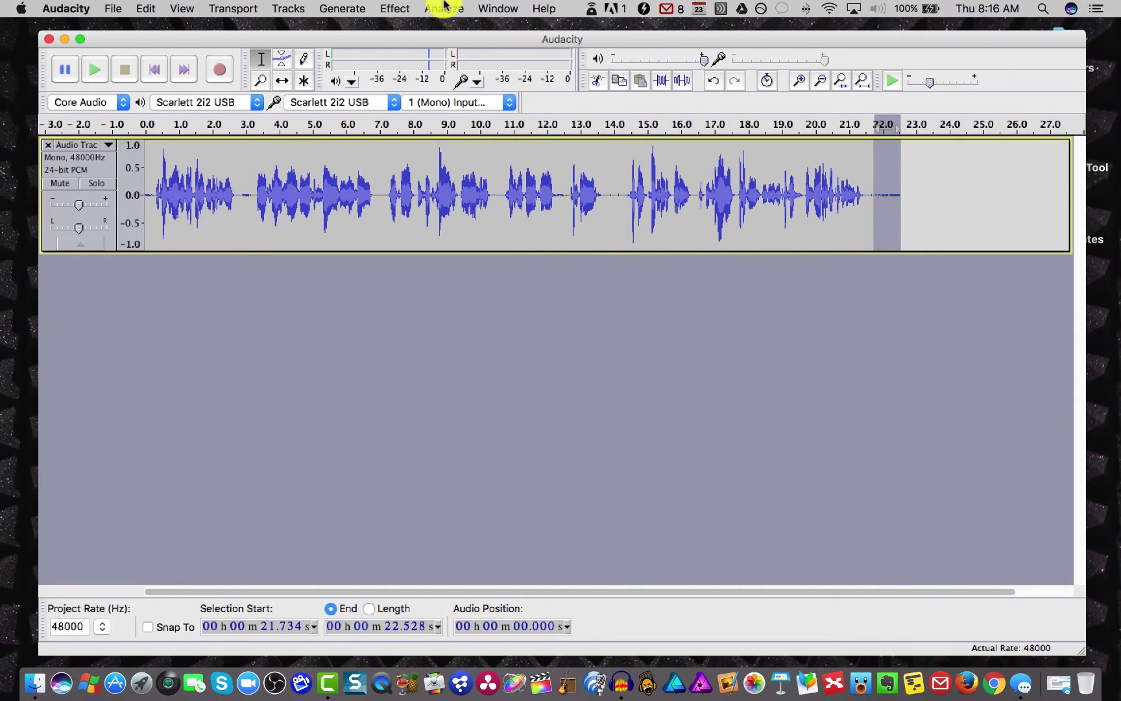
{"action": "left_click", "coordinate": [389, 13]}
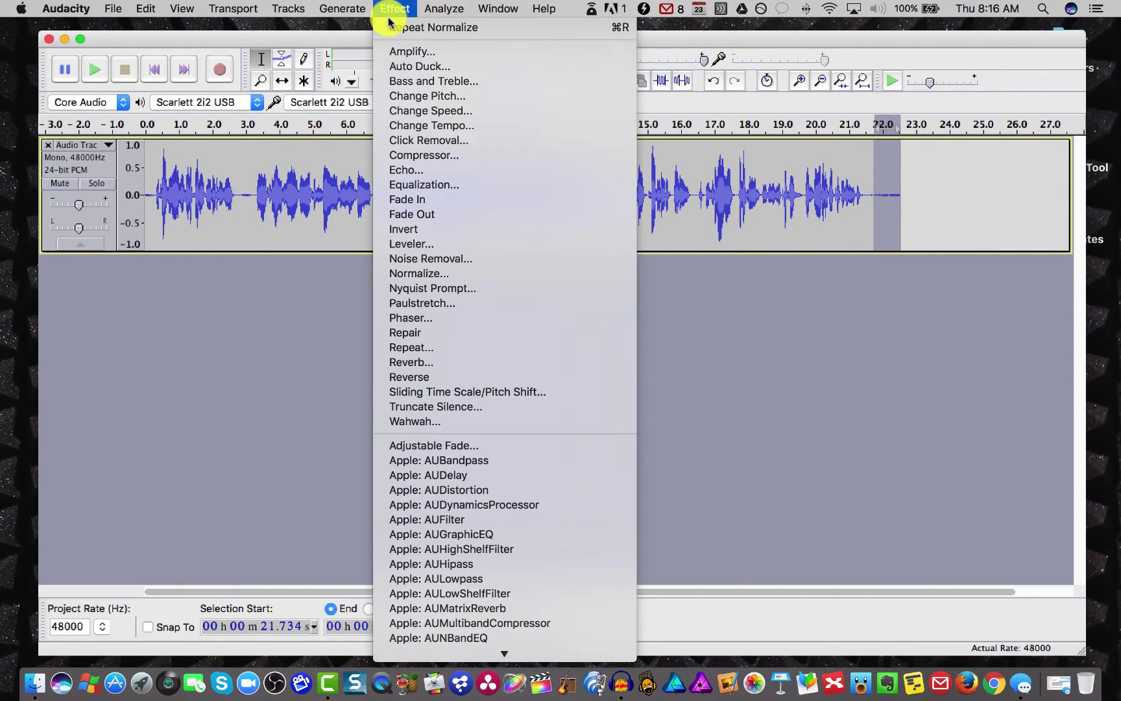
{"action": "left_click", "coordinate": [438, 258]}
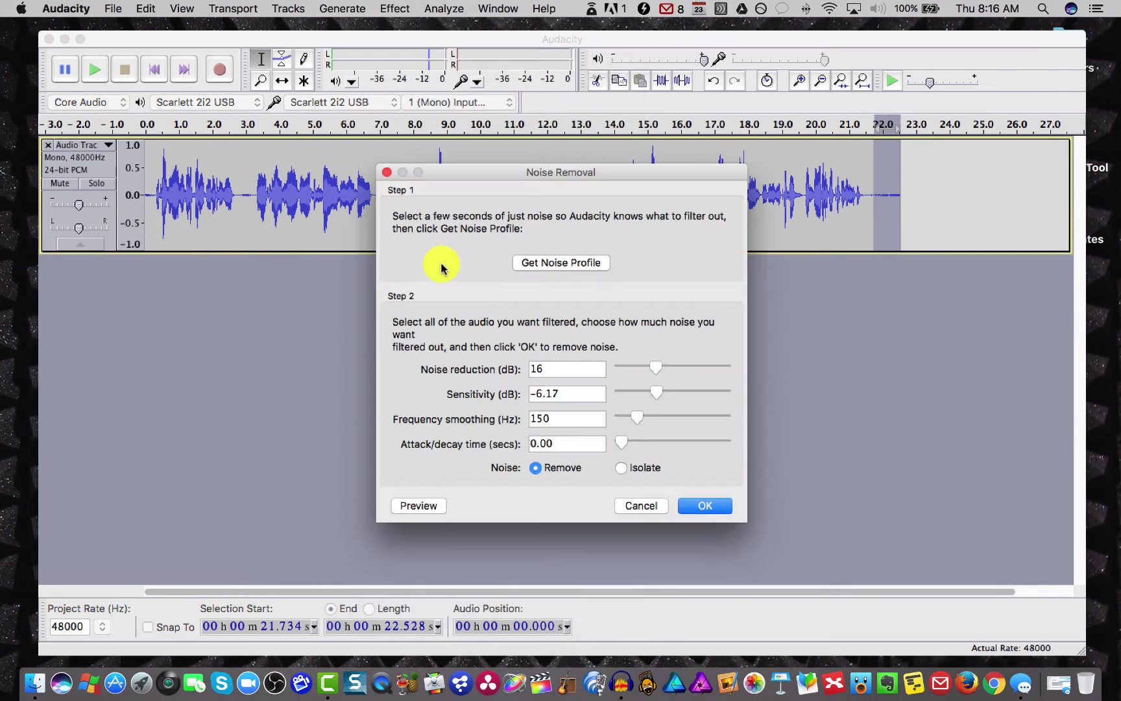
{"action": "left_click", "coordinate": [557, 250]}
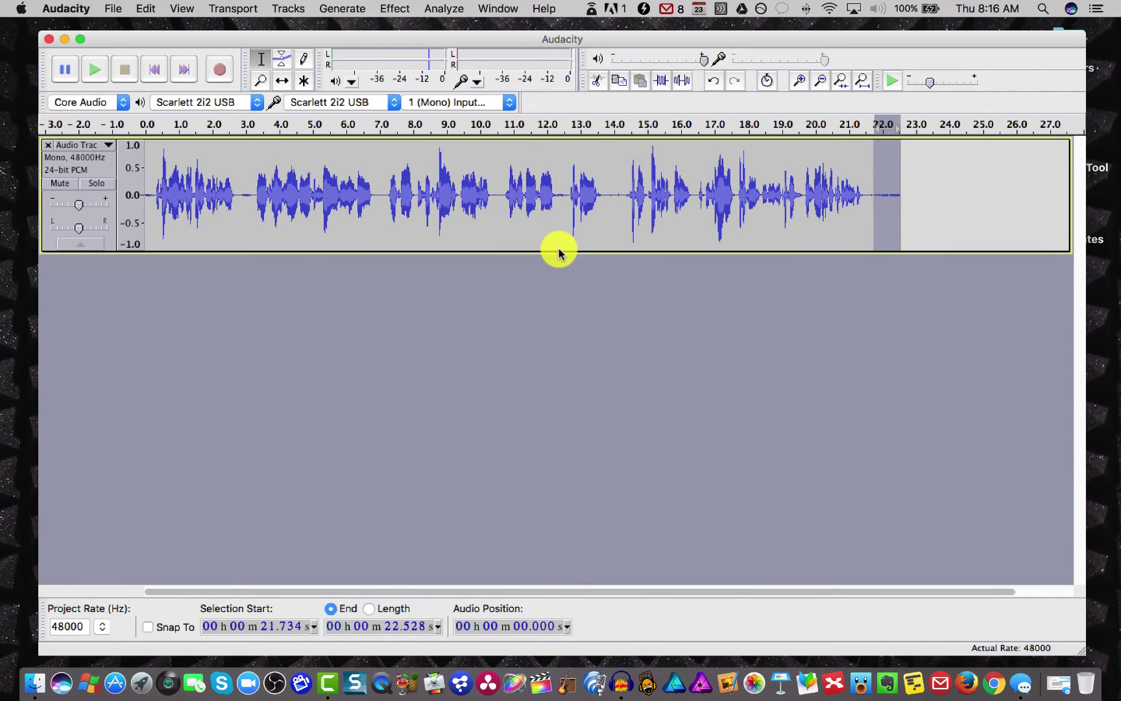
Step: Select all the audio and apply Noise Removal at 16 dB reduction
{"action": "key", "text": "super+a"}
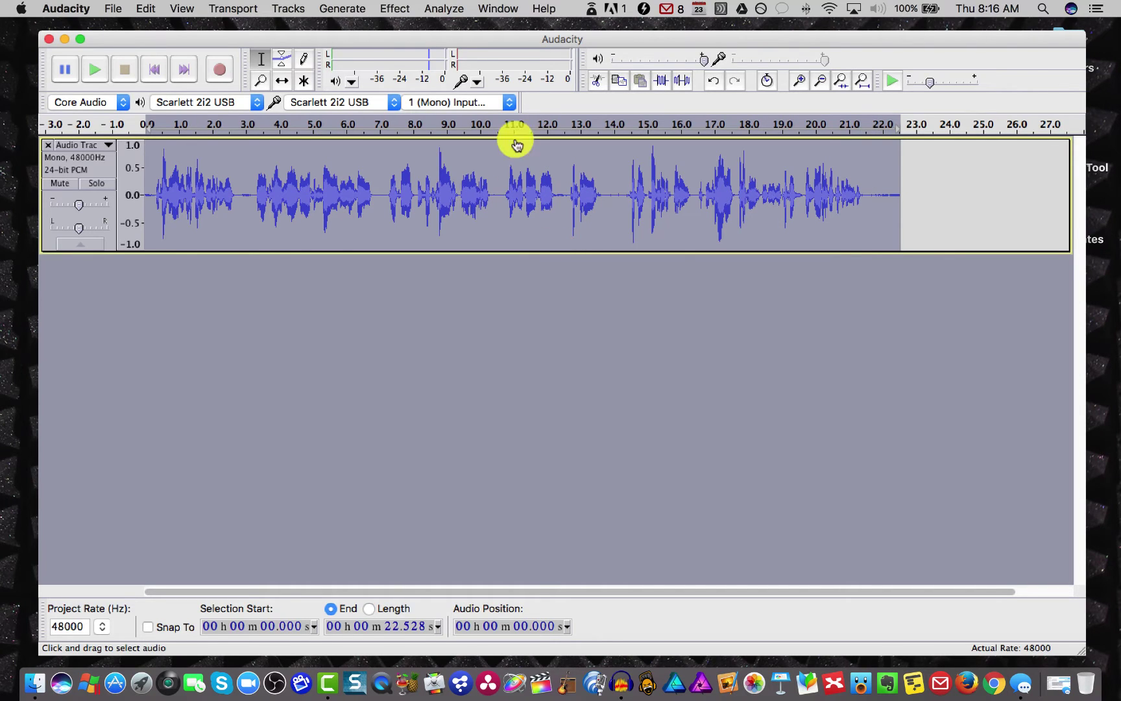
{"action": "left_click", "coordinate": [395, 8]}
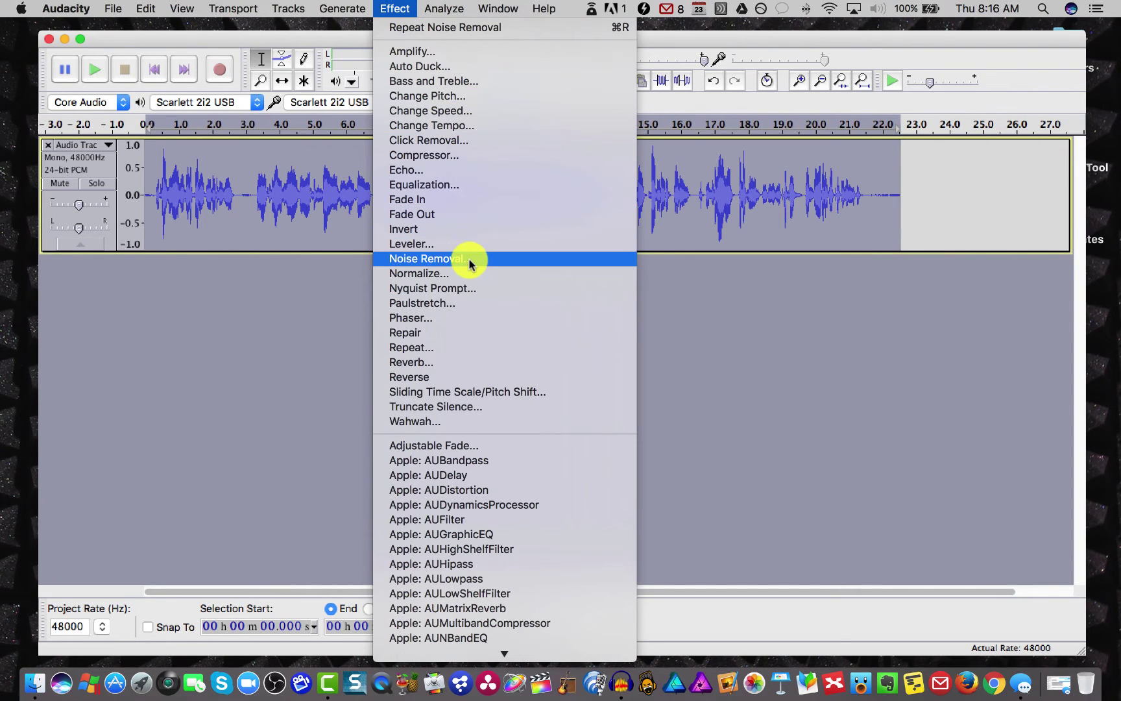
{"action": "left_click", "coordinate": [470, 260]}
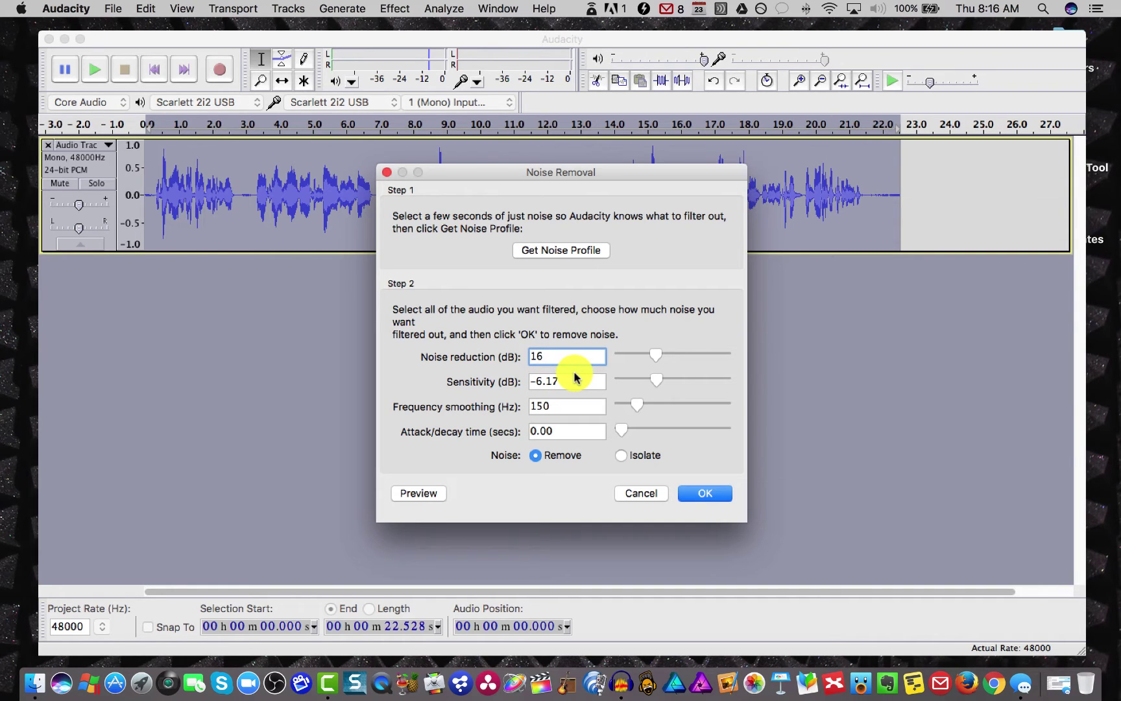
{"action": "left_click", "coordinate": [704, 491]}
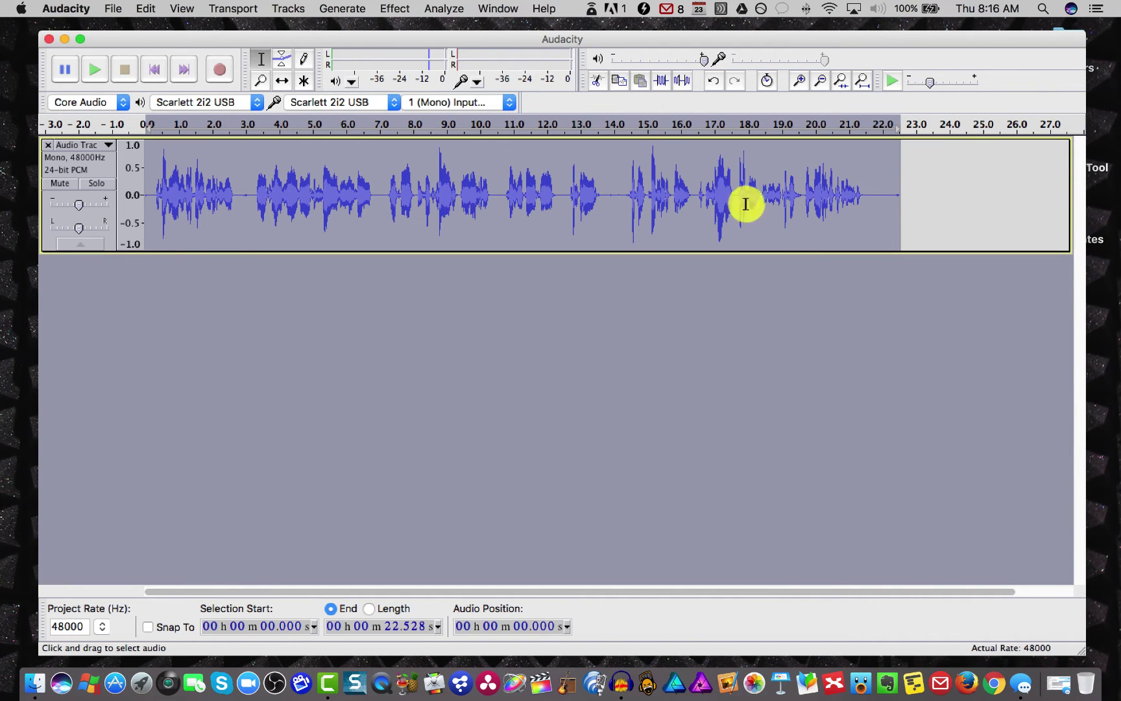
Step: Apply Equalization with the saved RE320 curve, cutting lows and lifting mids
{"action": "left_click", "coordinate": [394, 9]}
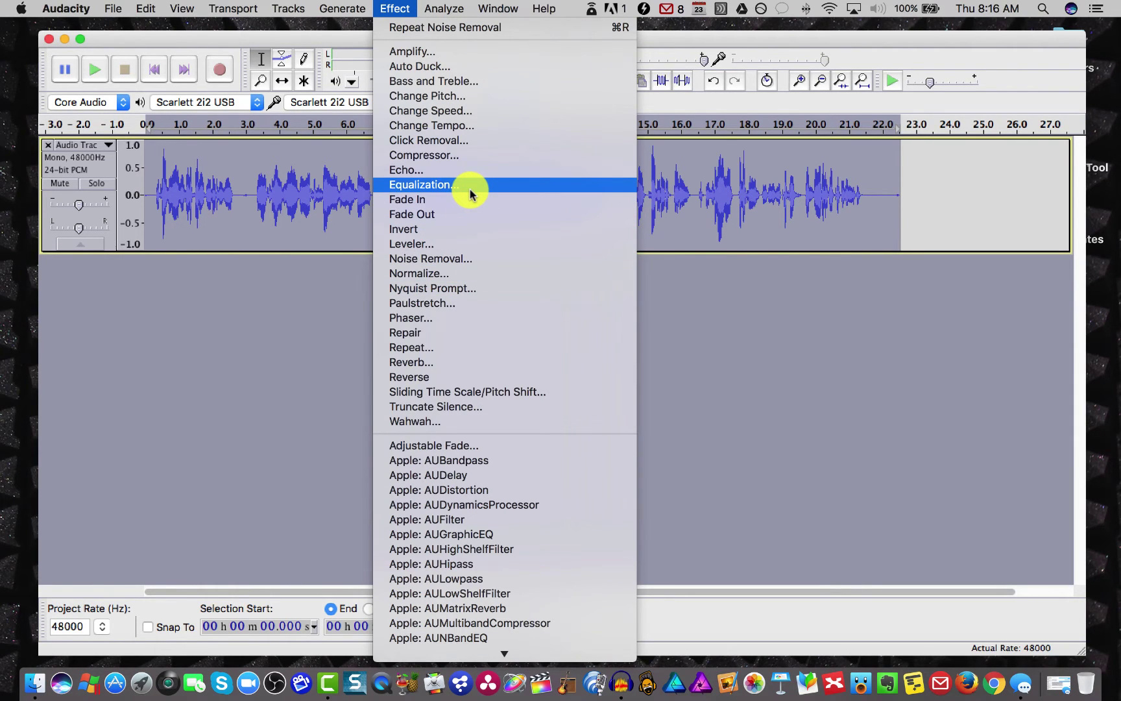
{"action": "left_click", "coordinate": [470, 189]}
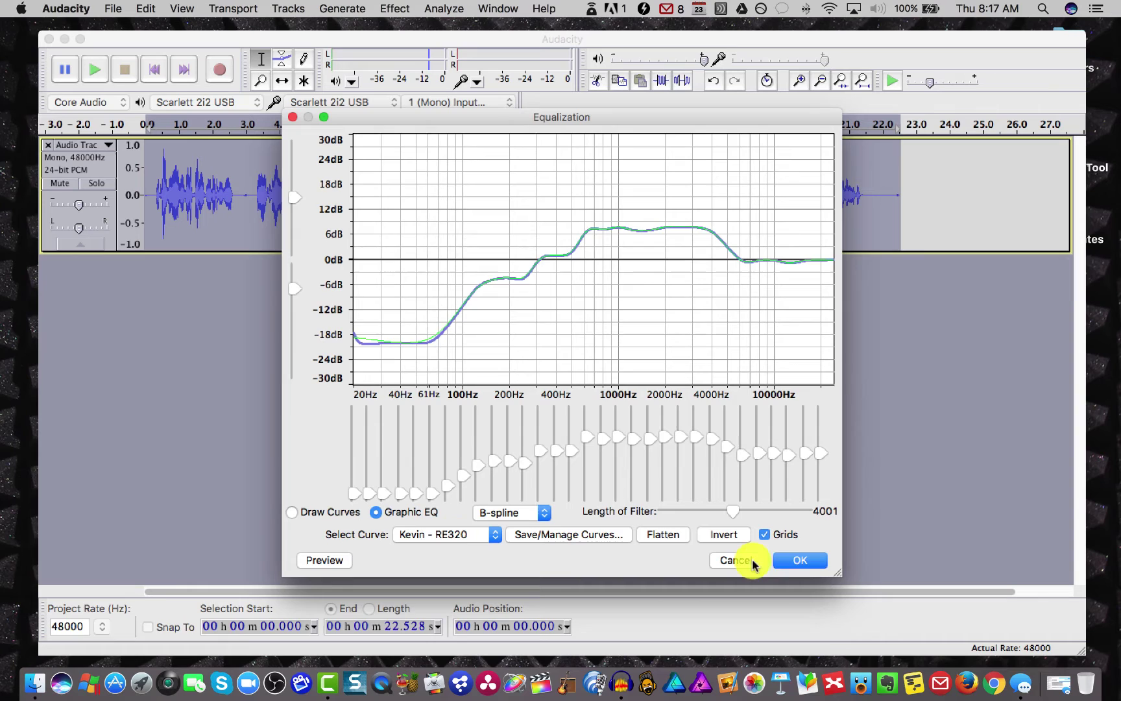
{"action": "left_click", "coordinate": [801, 560]}
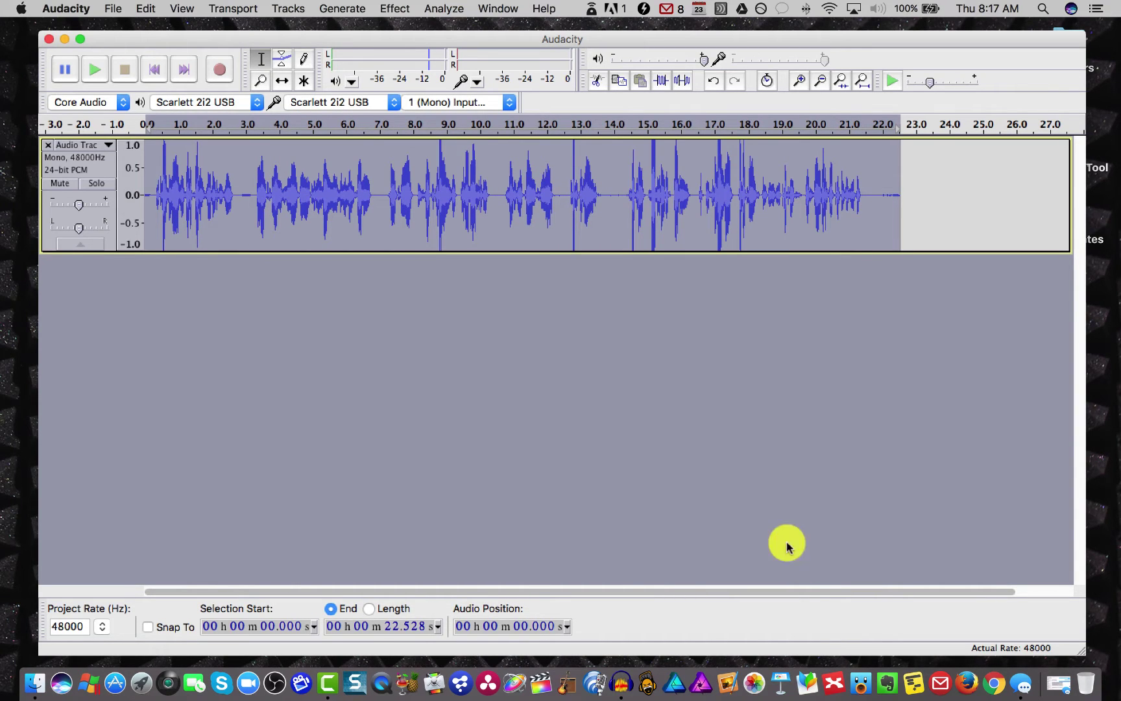
Step: Compress at -15 dB threshold, 2.5:1 ratio, -40 dB floor, 0.1 s attack, 1.0 s decay
{"action": "left_click", "coordinate": [397, 9]}
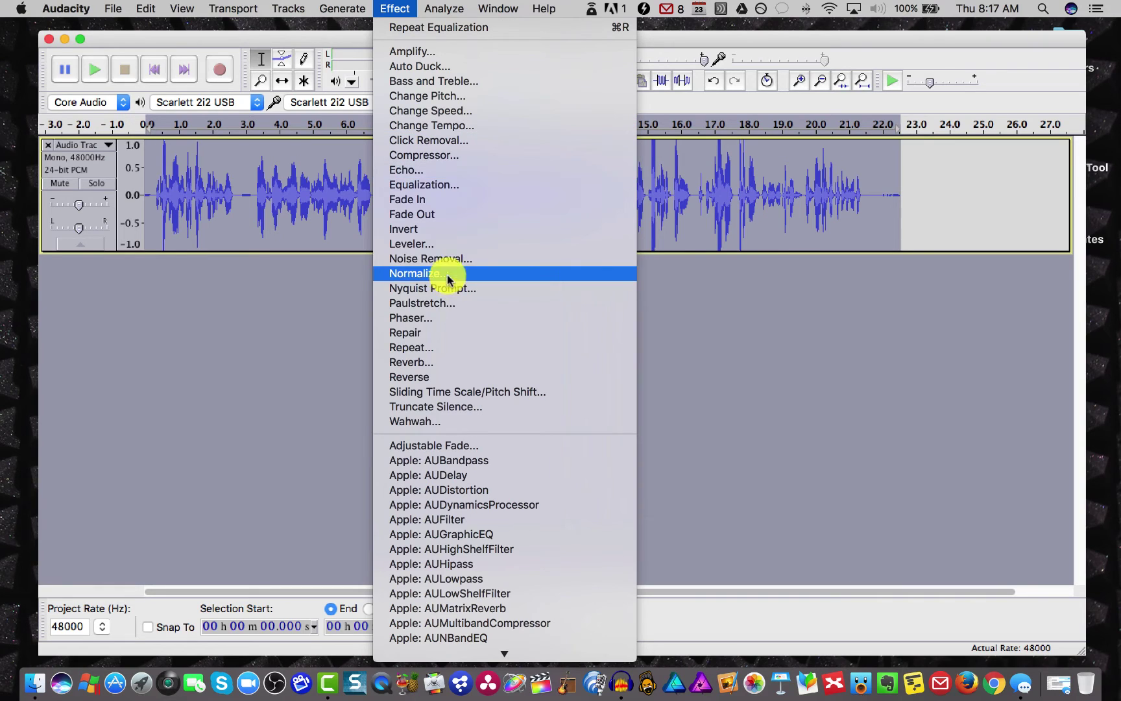
{"action": "left_click", "coordinate": [452, 163]}
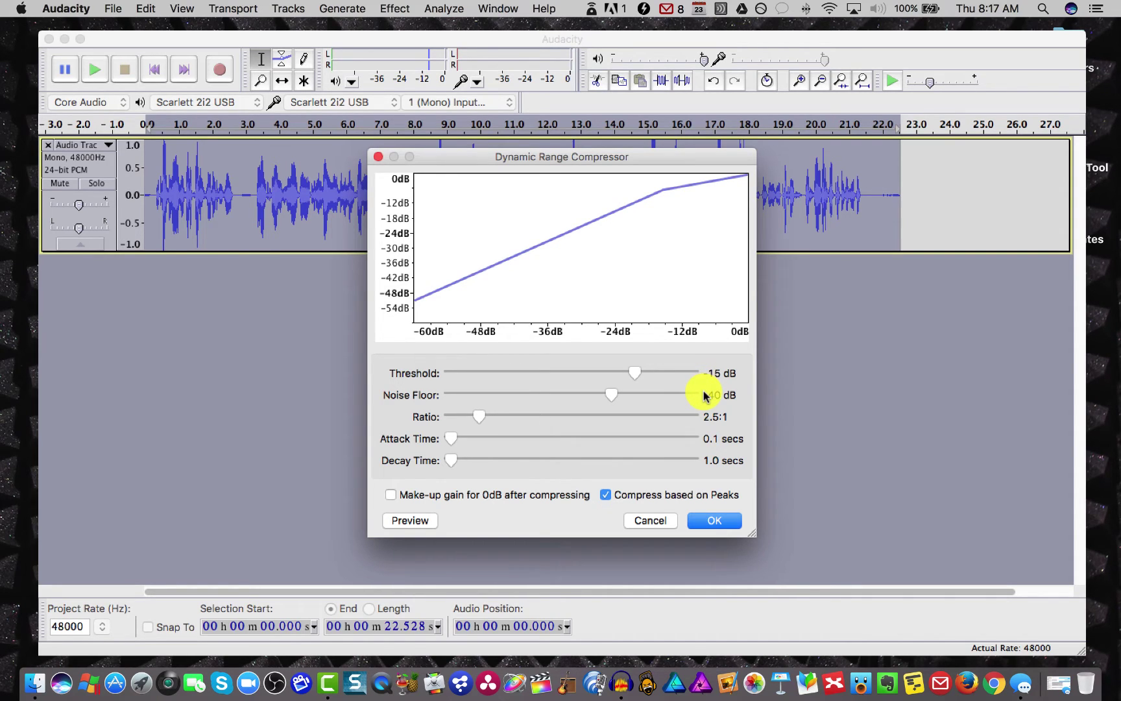
{"action": "left_click", "coordinate": [715, 522]}
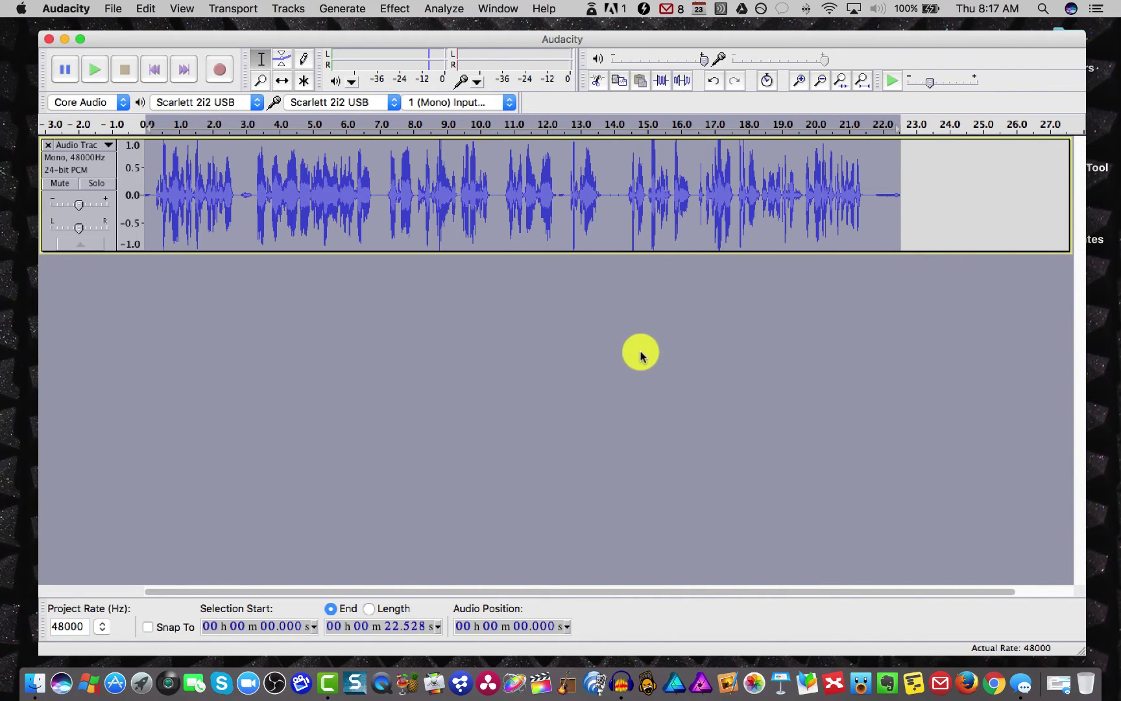
Step: Run a second Normalize pass on the compressed track to a -1.0 dB peak
{"action": "left_click", "coordinate": [406, 11]}
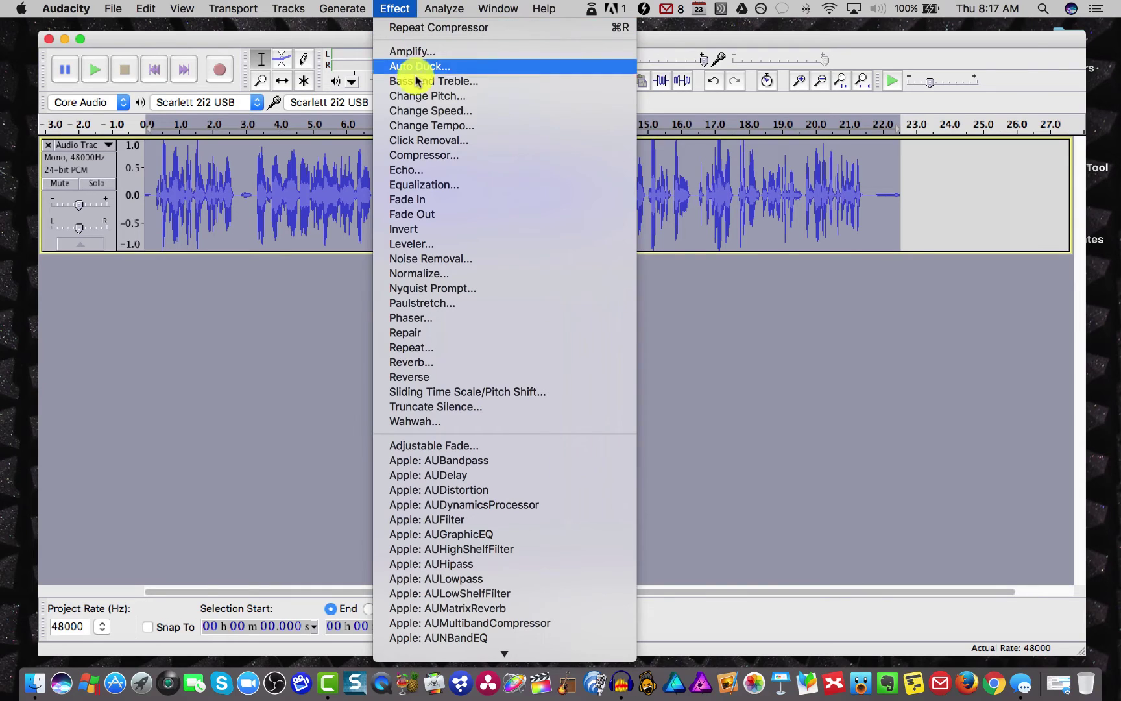
{"action": "left_click", "coordinate": [441, 275]}
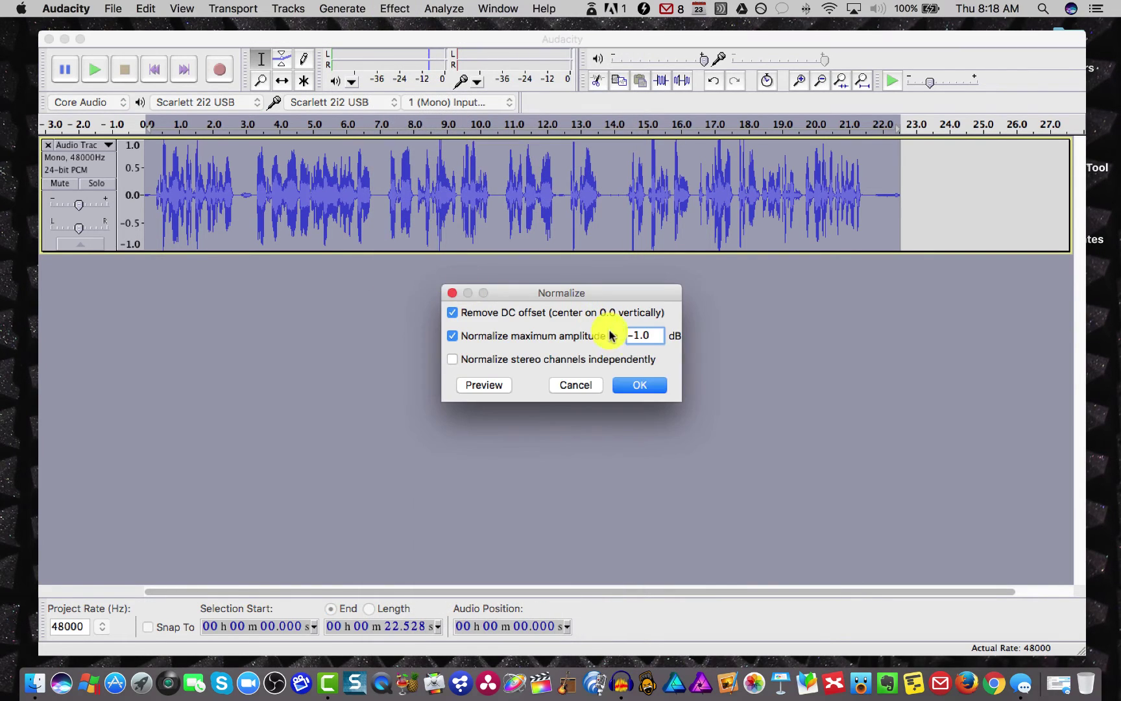
{"action": "left_click", "coordinate": [652, 382]}
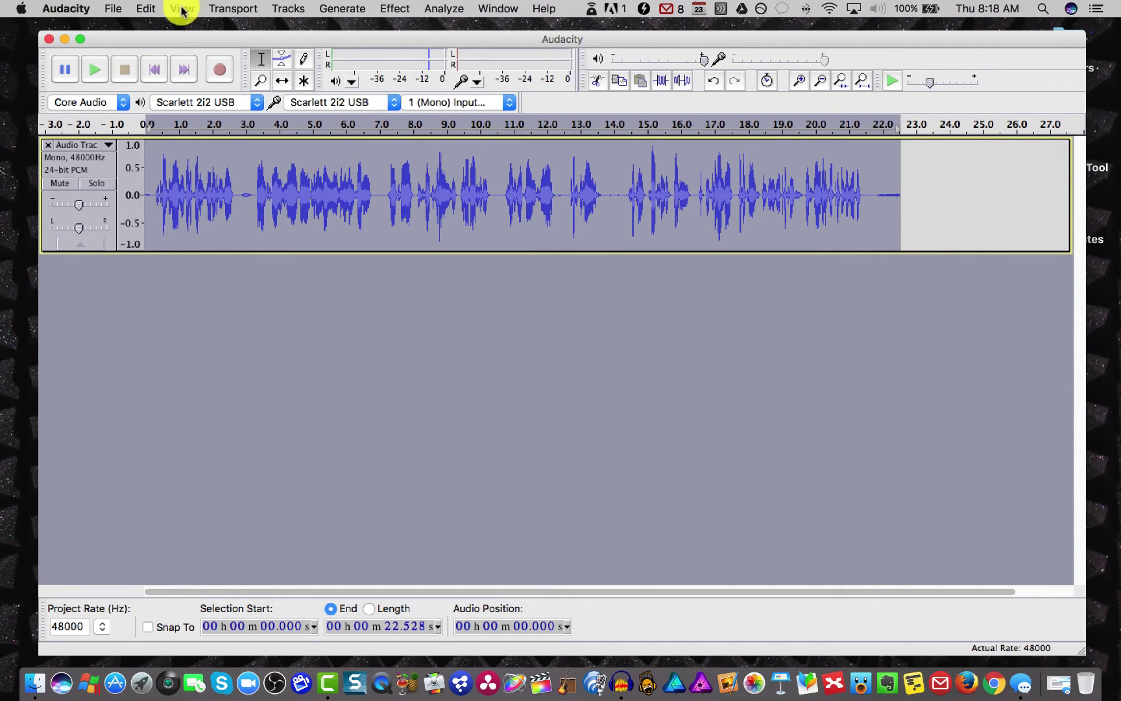
Step: Create a new chain named Test in the chain editor
{"action": "left_click", "coordinate": [120, 10]}
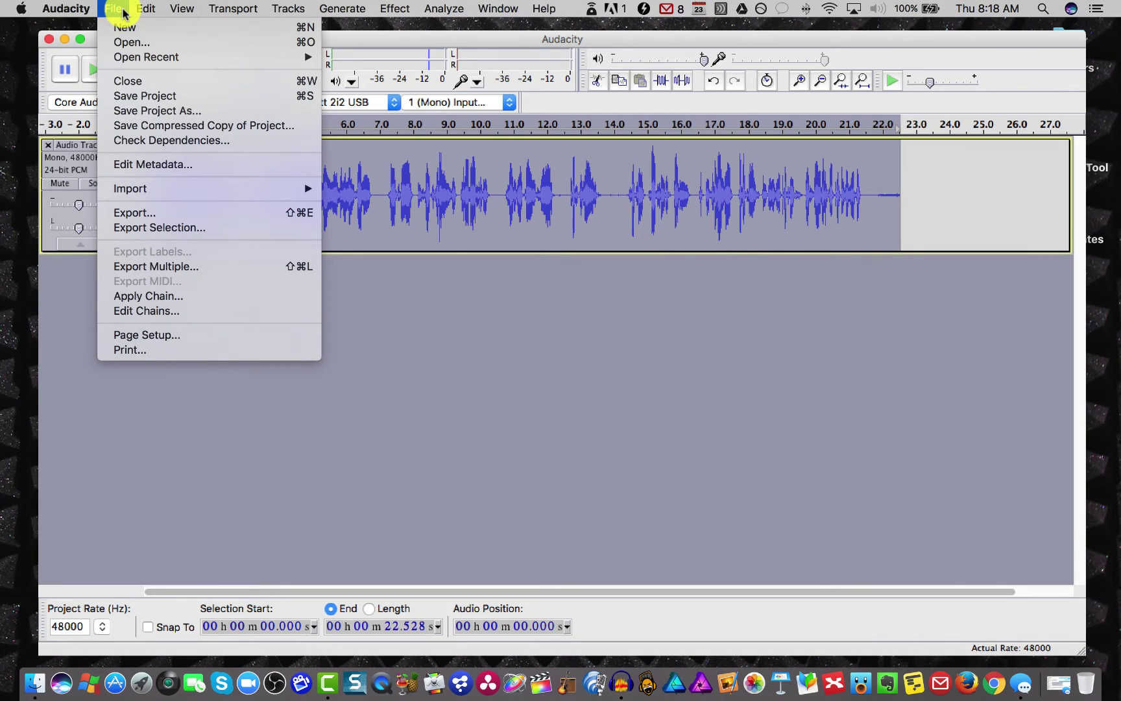
{"action": "left_click", "coordinate": [184, 312]}
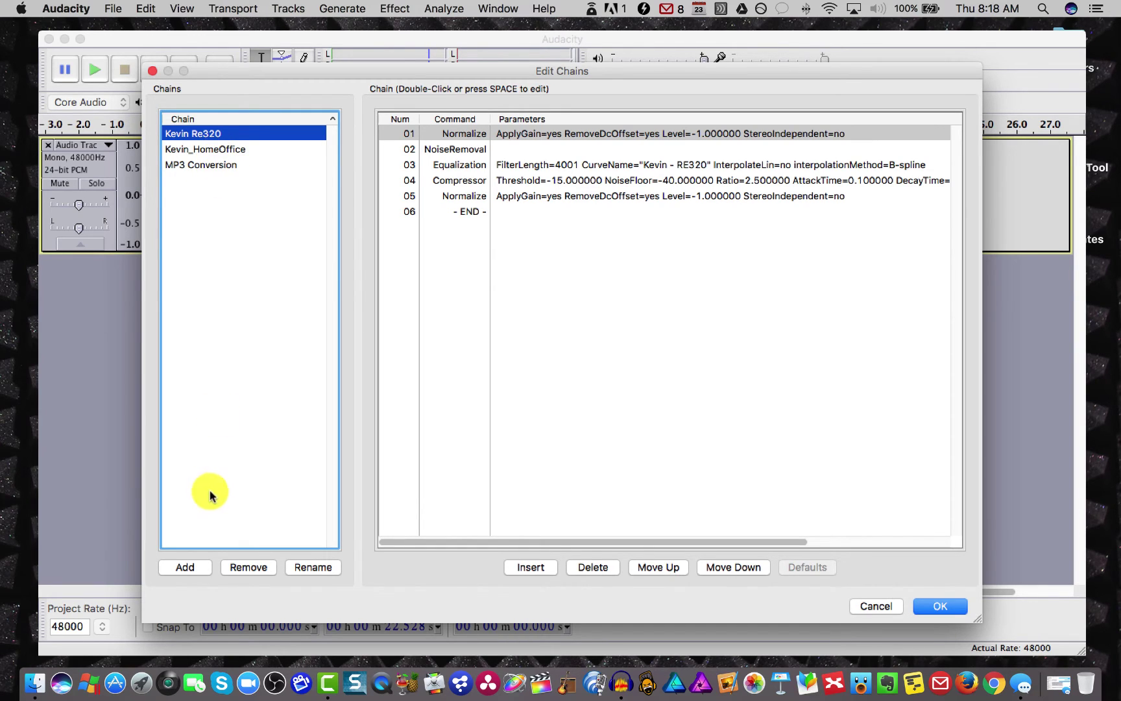
{"action": "left_click", "coordinate": [188, 569]}
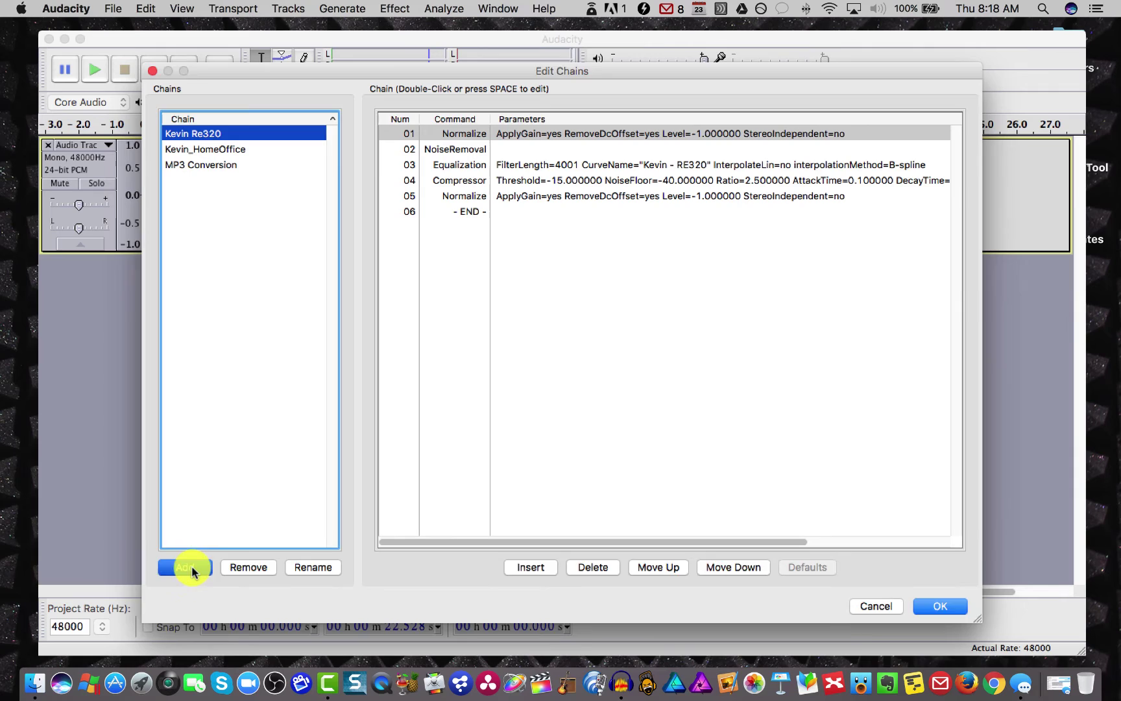
{"action": "type", "text": "Test"}
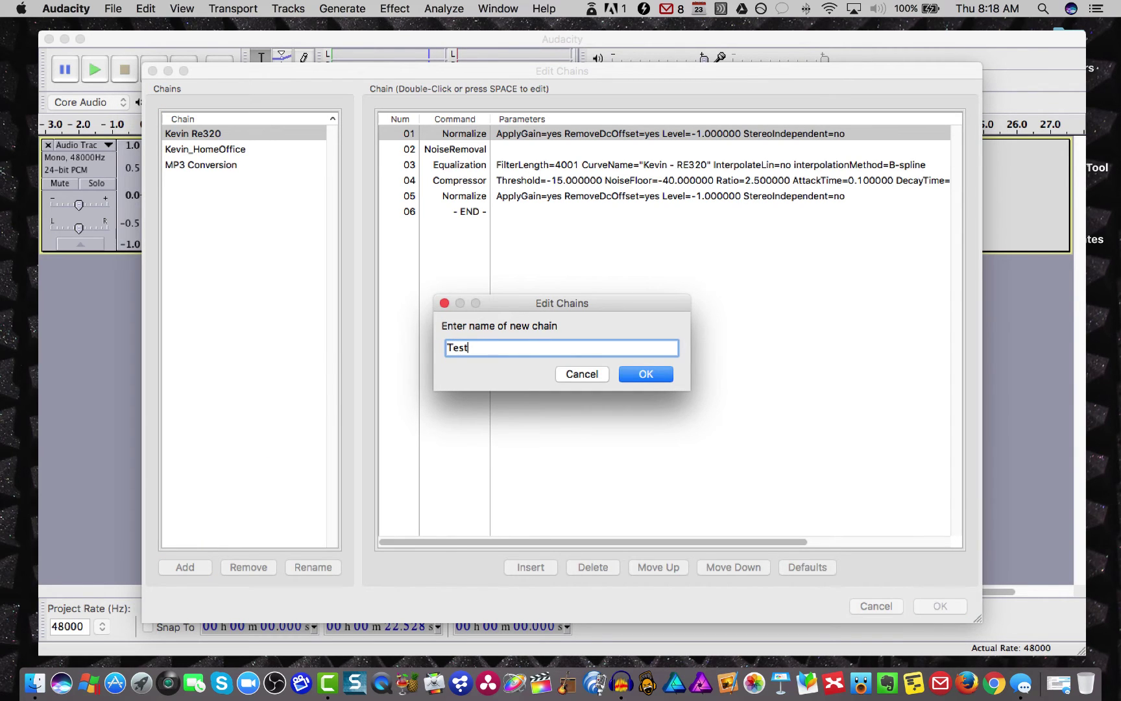
{"action": "left_click", "coordinate": [631, 374]}
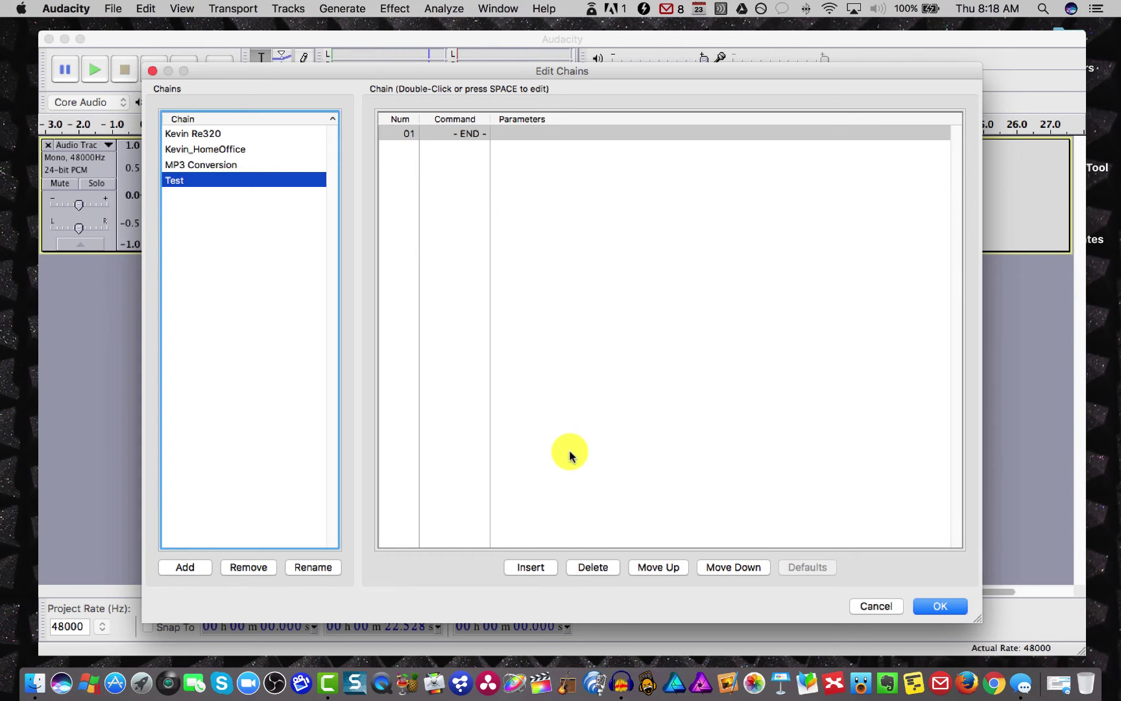
Step: Add Normalize at -1.0 dB with DC offset removal as step 01
{"action": "left_click", "coordinate": [532, 570]}
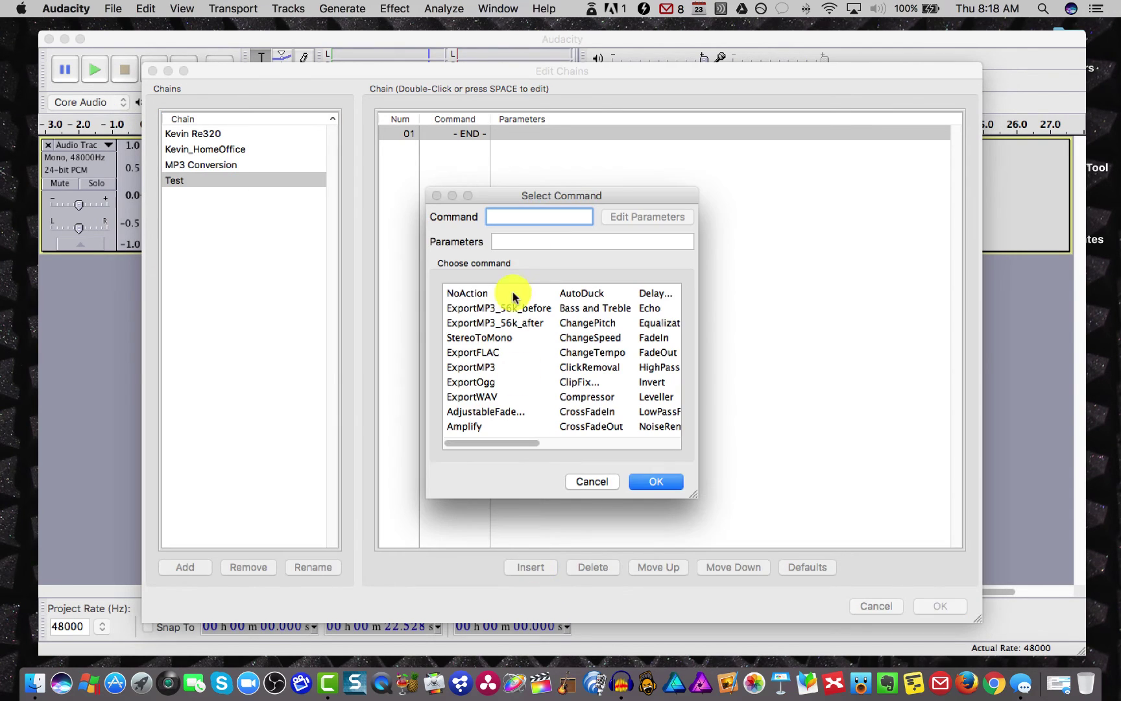
{"action": "left_click_drag", "start_coordinate": [529, 443], "coordinate": [582, 443]}
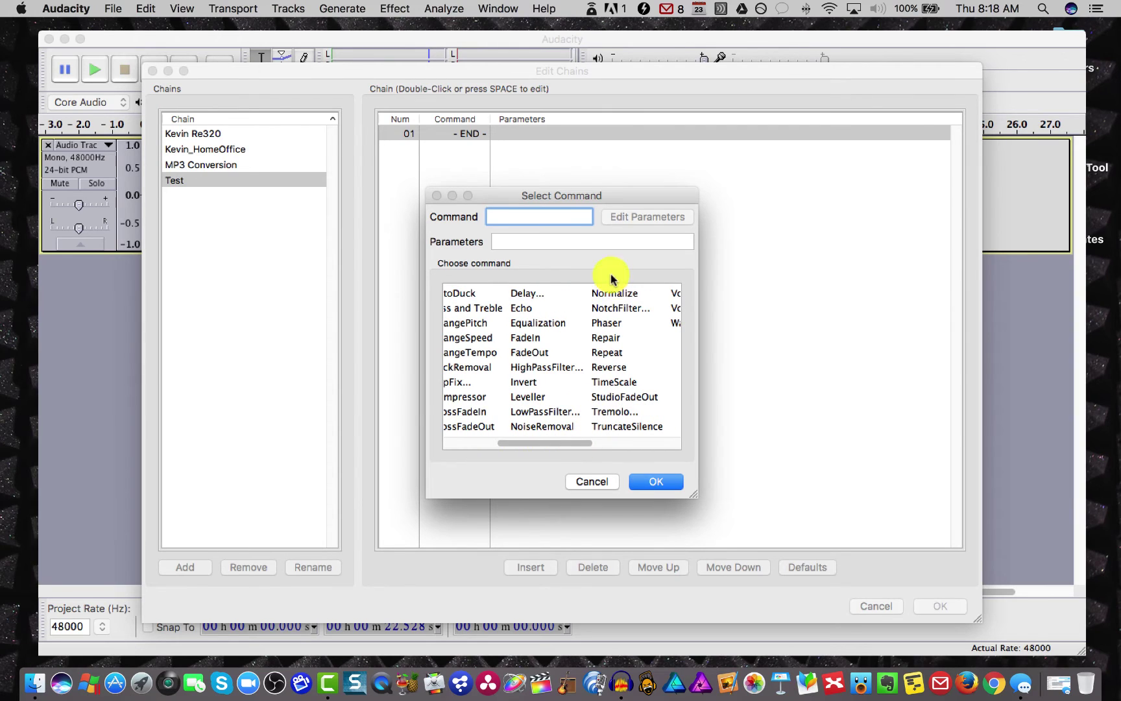
{"action": "left_click", "coordinate": [610, 293]}
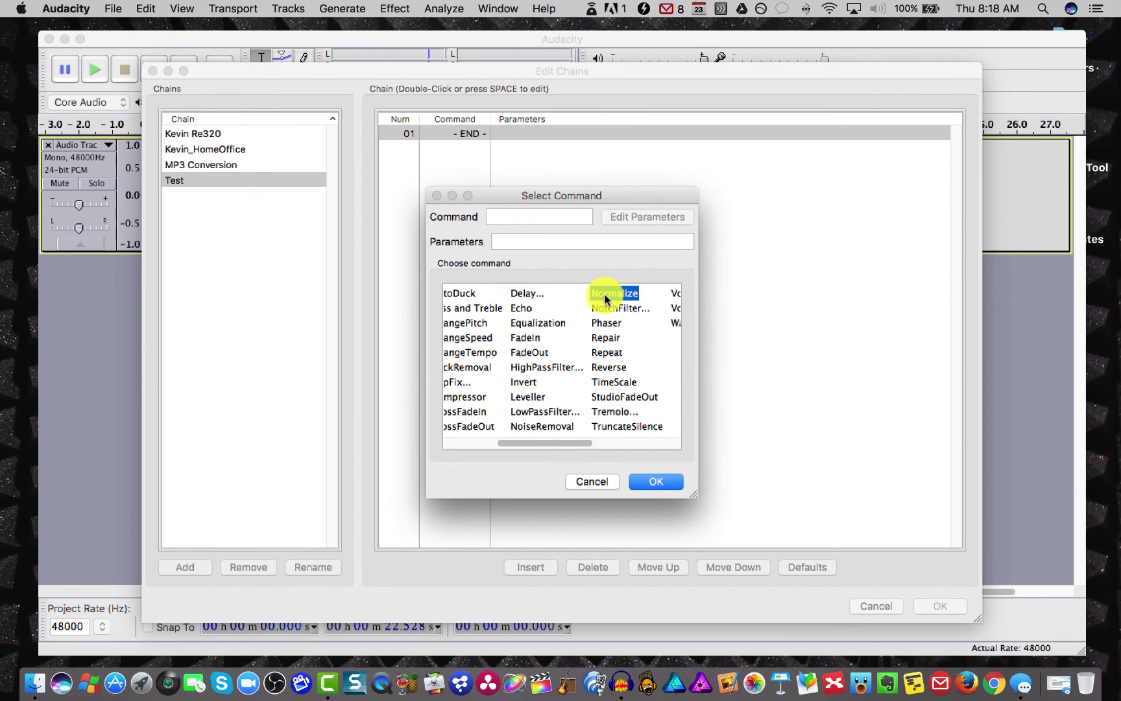
{"action": "left_click", "coordinate": [604, 292]}
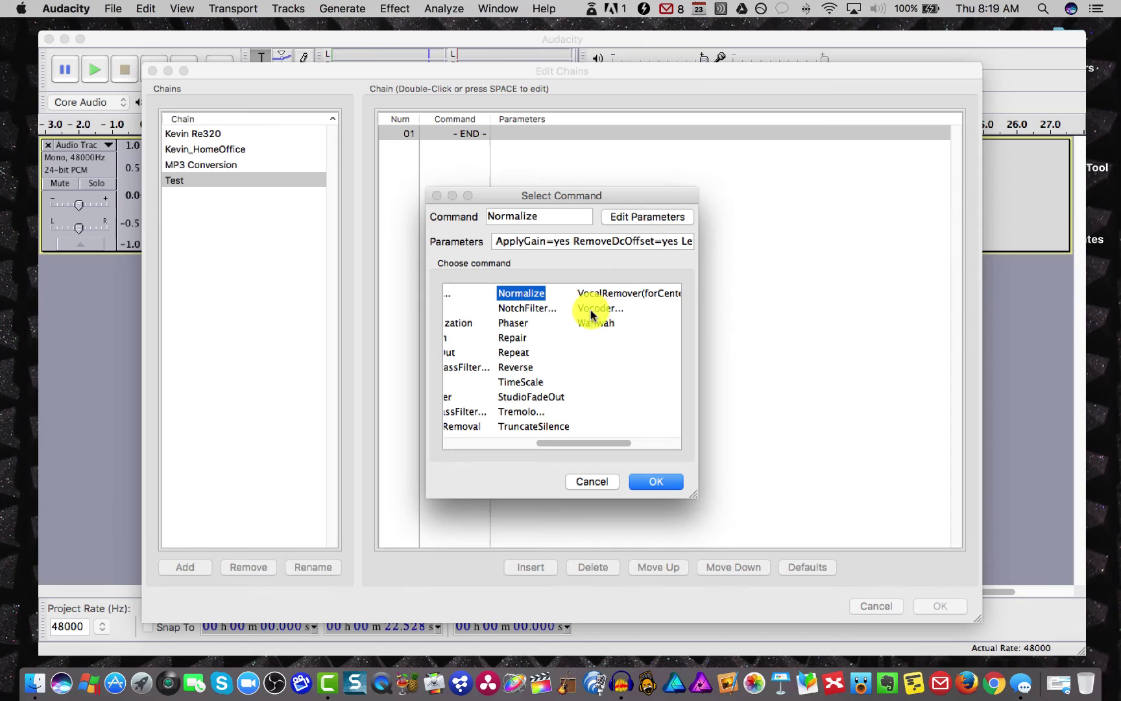
{"action": "left_click", "coordinate": [629, 221]}
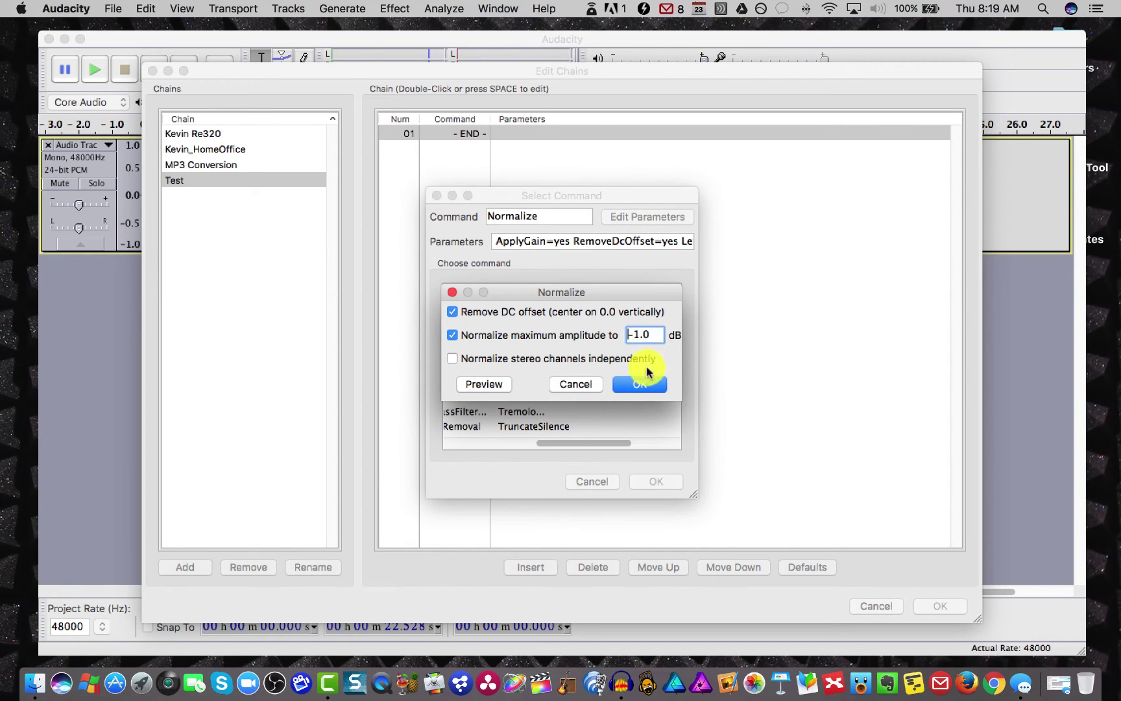
{"action": "left_click", "coordinate": [642, 384]}
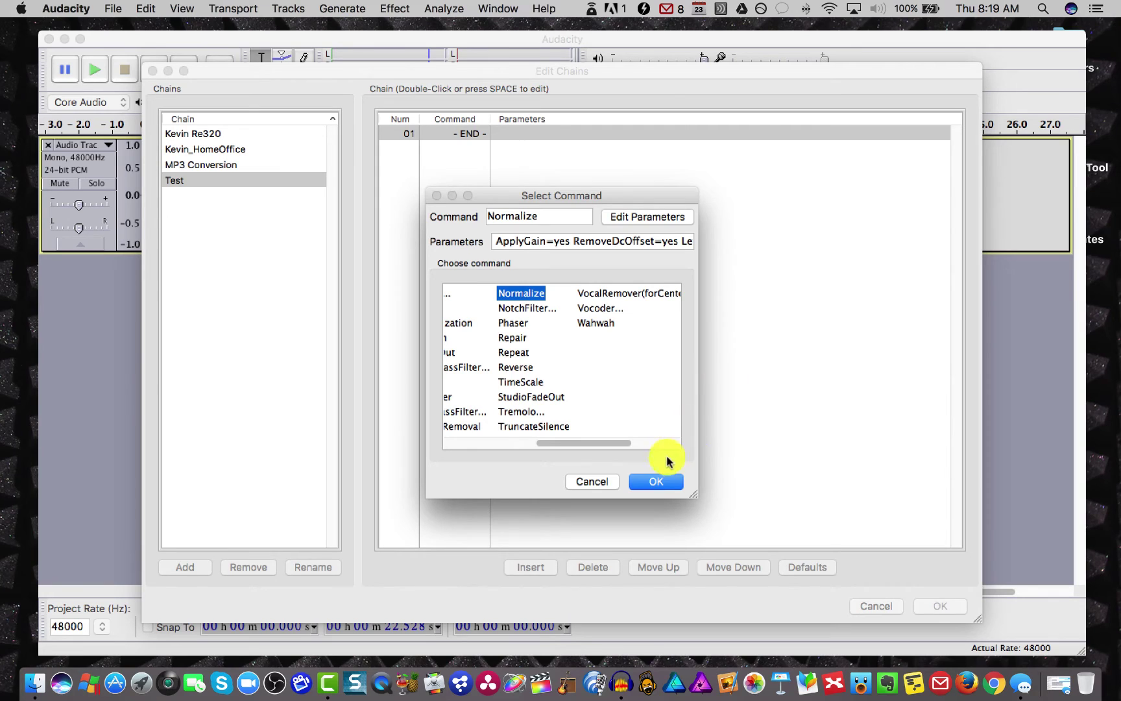
{"action": "left_click", "coordinate": [657, 481]}
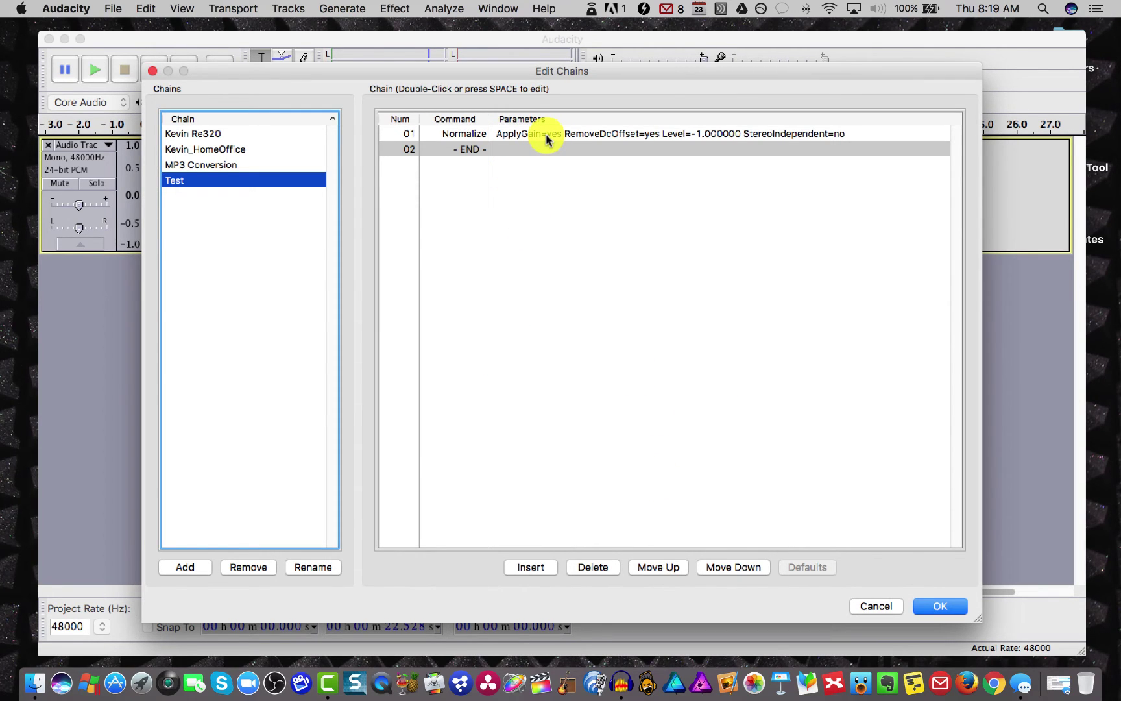
Step: Add NoiseRemoval with its current settings as step 02 of the Test chain
{"action": "left_click", "coordinate": [526, 565]}
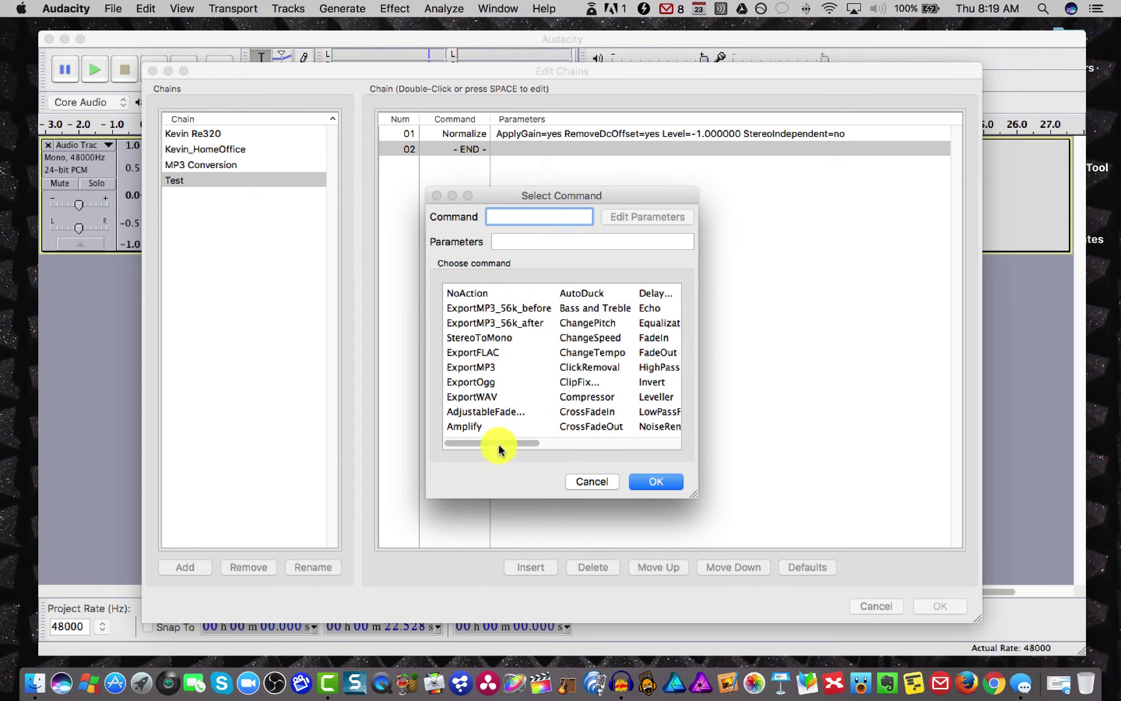
{"action": "scroll", "coordinate": [509, 442], "scroll_direction": "right", "scroll_amount": 2}
{"action": "left_click_drag", "start_coordinate": [506, 441], "coordinate": [558, 448]}
{"action": "left_click", "coordinate": [536, 429]}
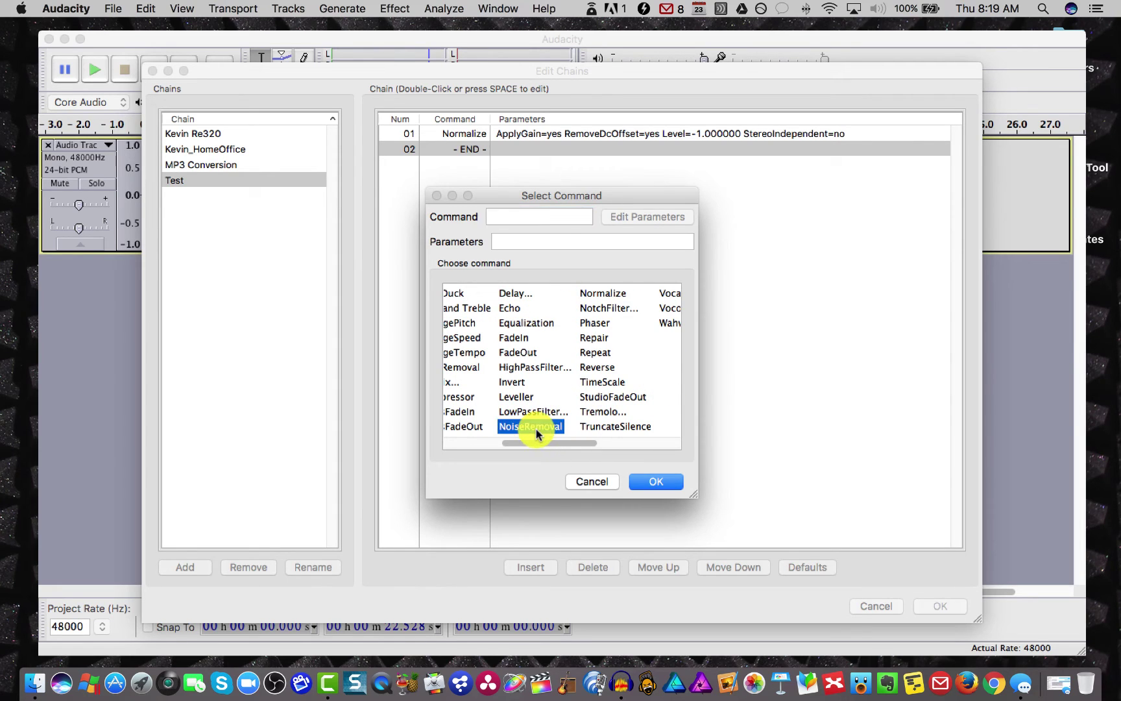
{"action": "left_click", "coordinate": [657, 216]}
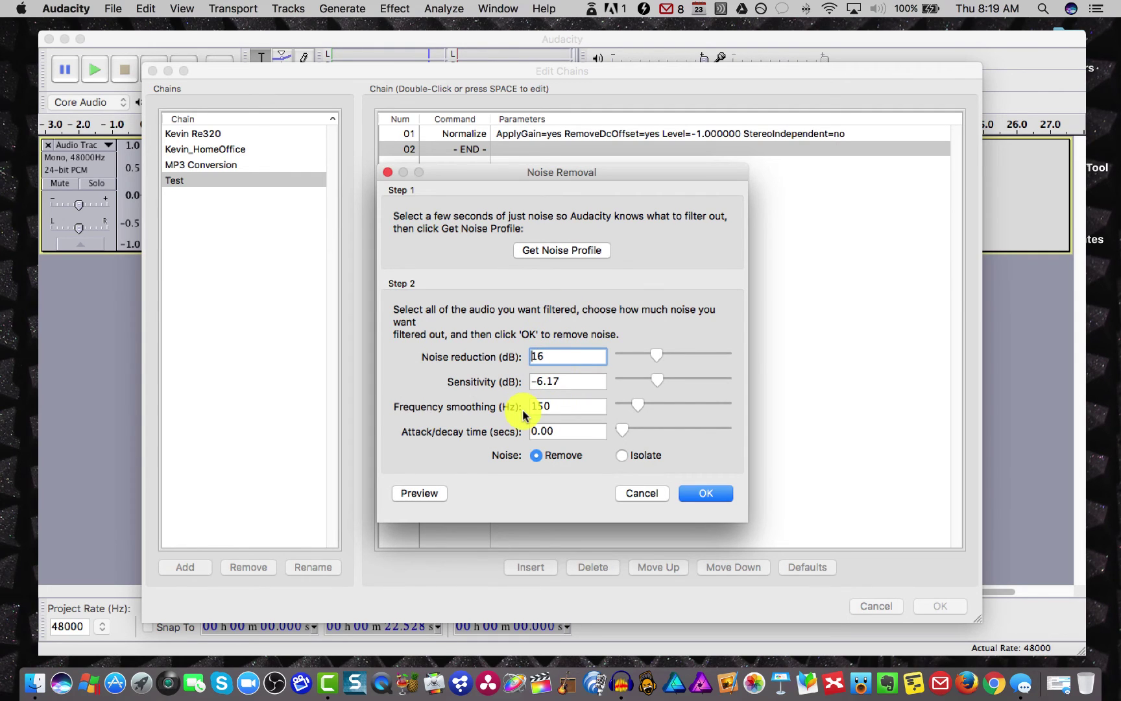
{"action": "left_click", "coordinate": [705, 495]}
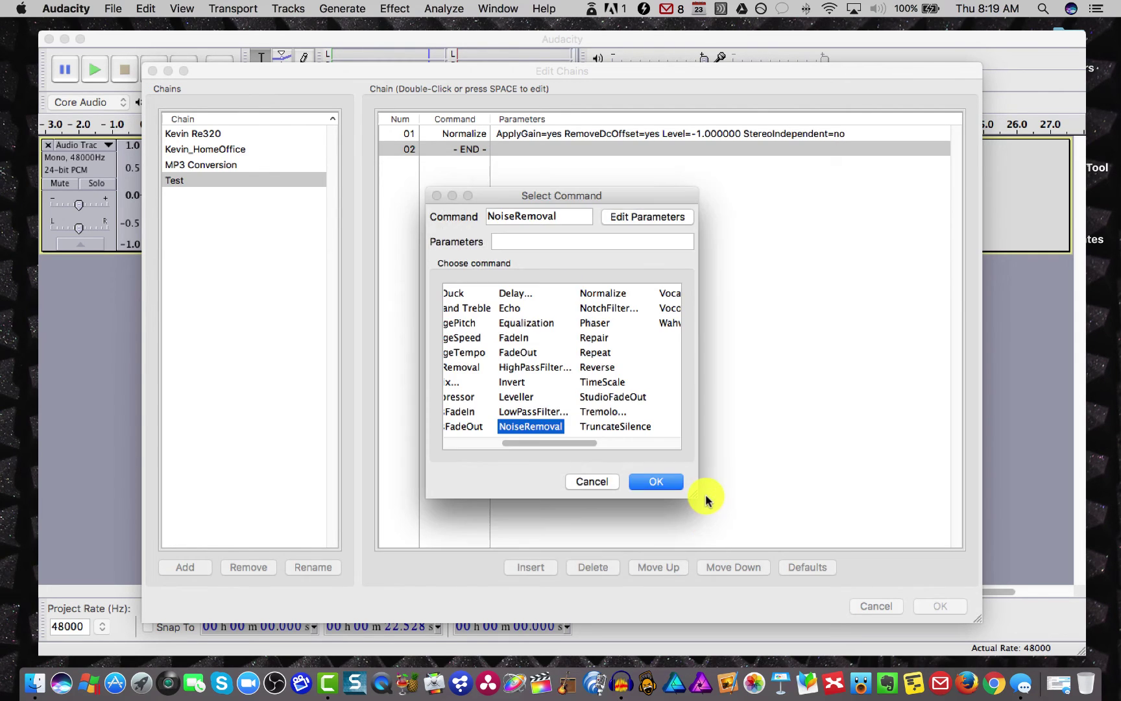
{"action": "left_click", "coordinate": [656, 481]}
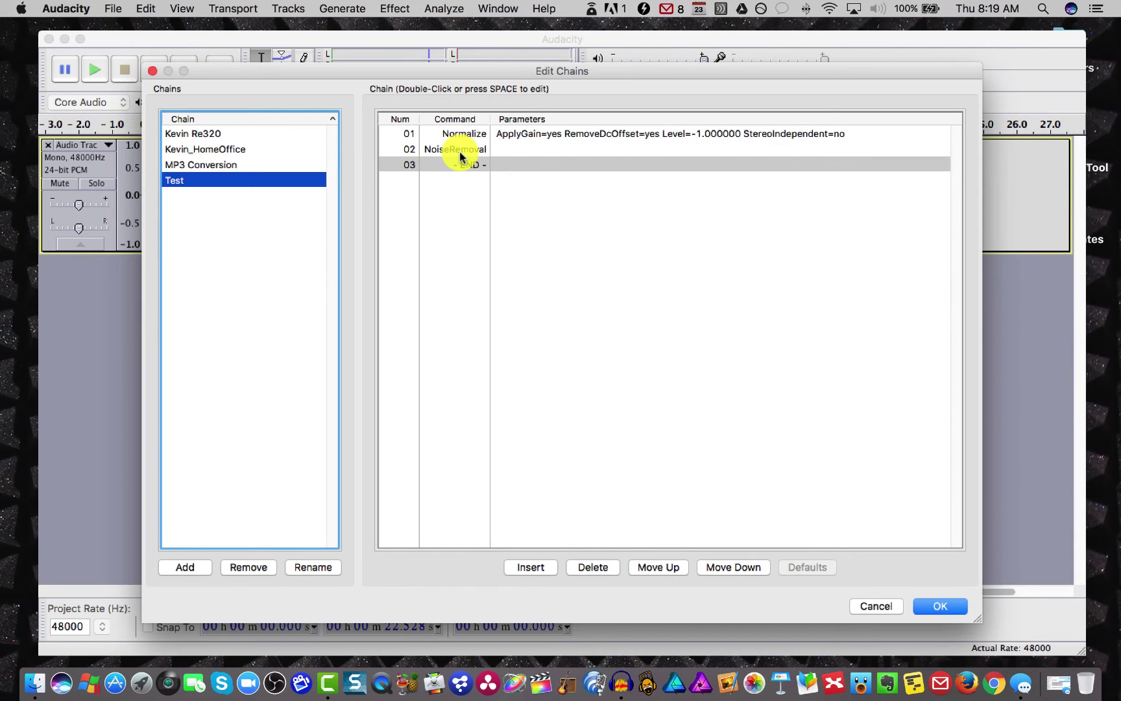
Step: Add Equalization with the RE320 curve as step 03
{"action": "left_click", "coordinate": [538, 566]}
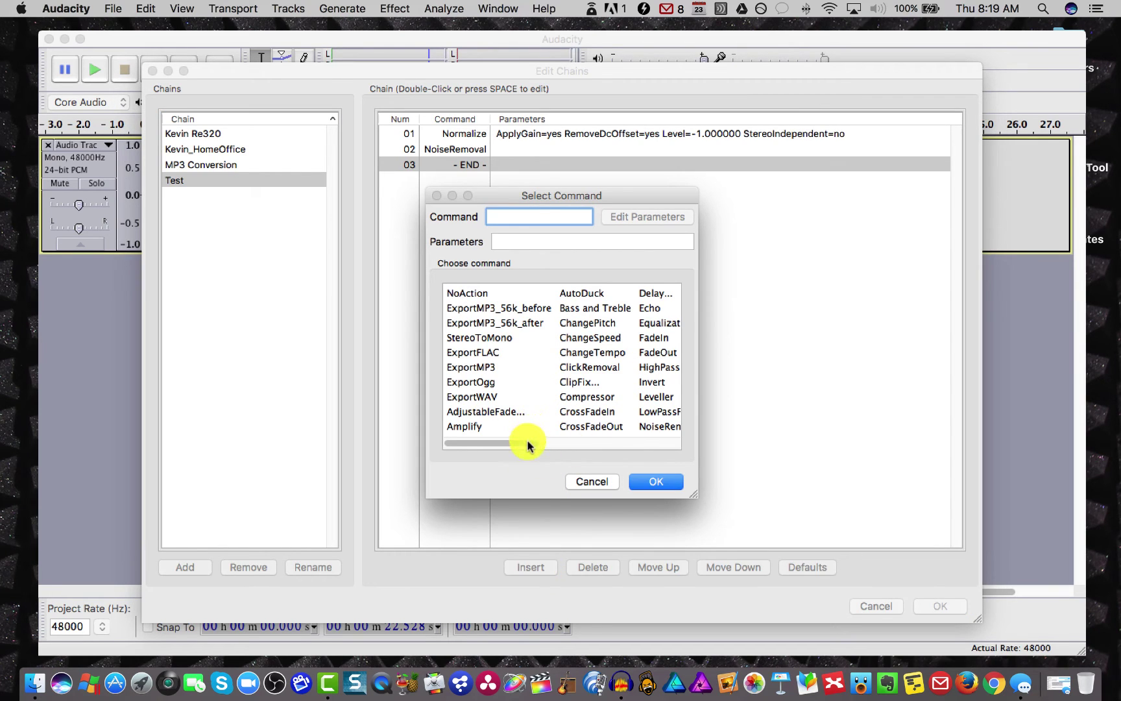
{"action": "left_click_drag", "start_coordinate": [527, 442], "coordinate": [553, 444]}
{"action": "left_click", "coordinate": [615, 323]}
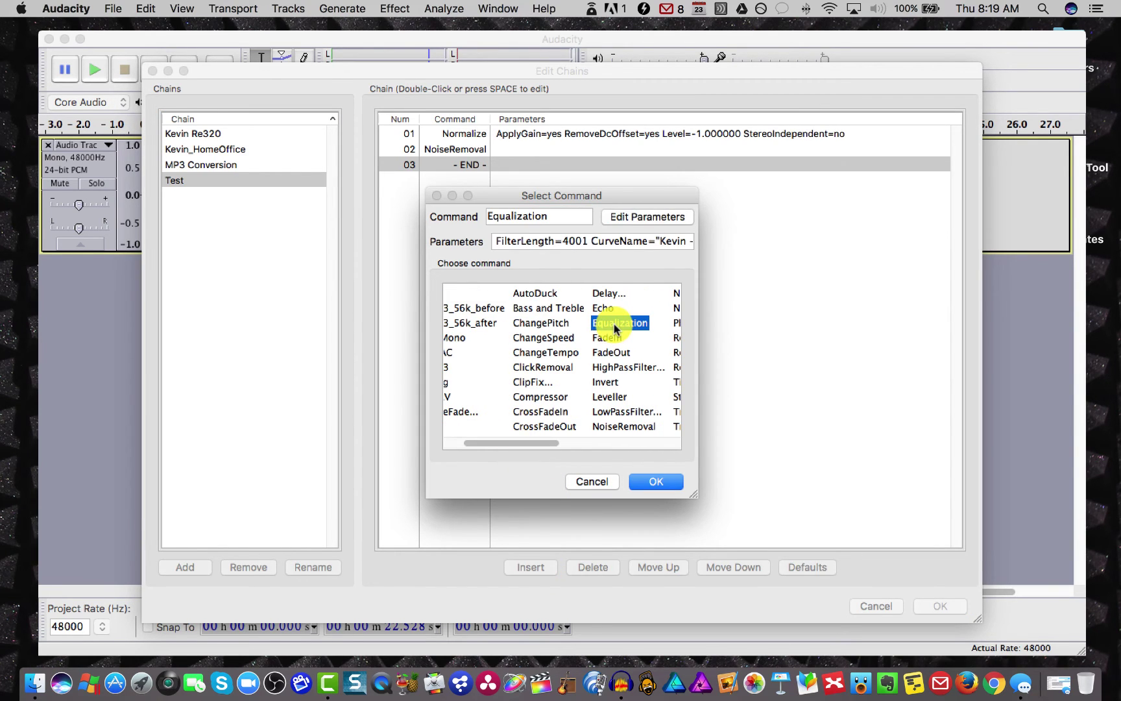
{"action": "left_click", "coordinate": [633, 218]}
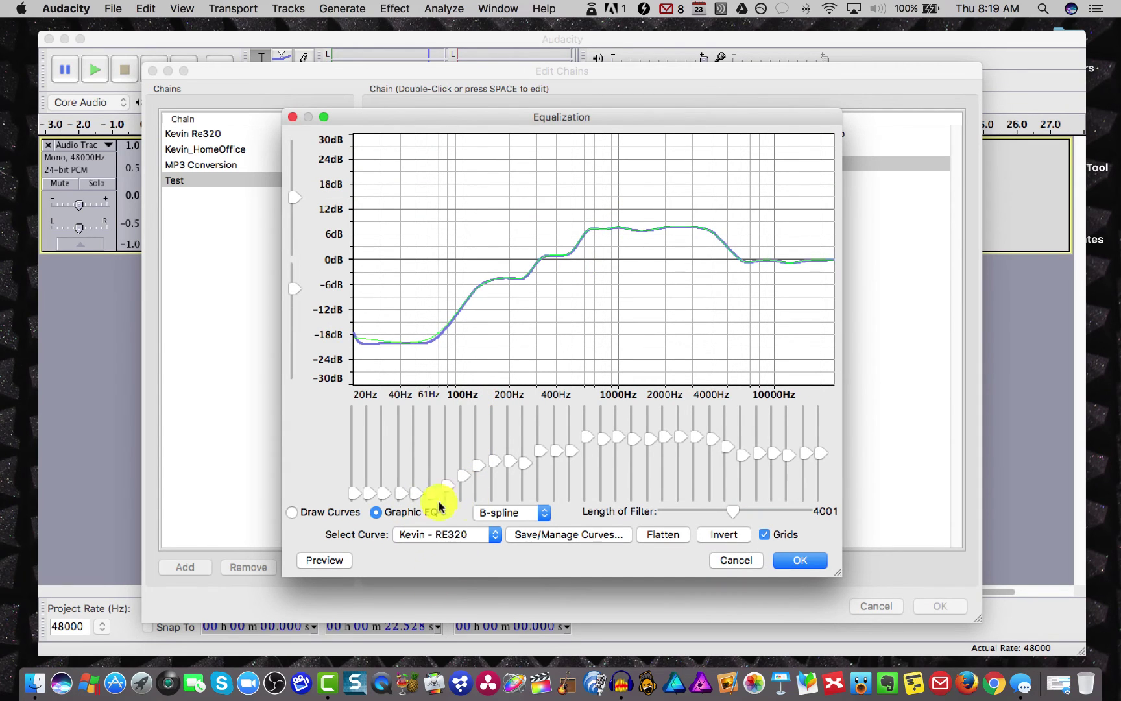
{"action": "left_click", "coordinate": [791, 559]}
{"action": "left_click", "coordinate": [670, 483]}
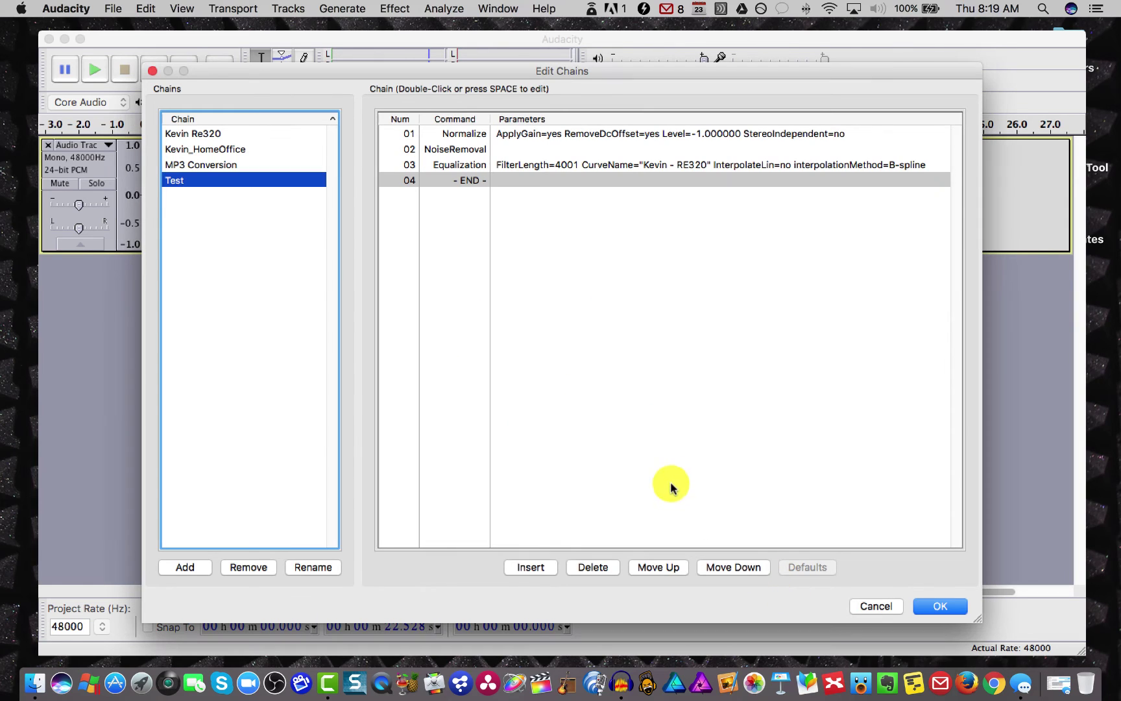
Step: Add Compressor at -15 dB threshold and 2.5:1 ratio as step 04
{"action": "left_click", "coordinate": [519, 566]}
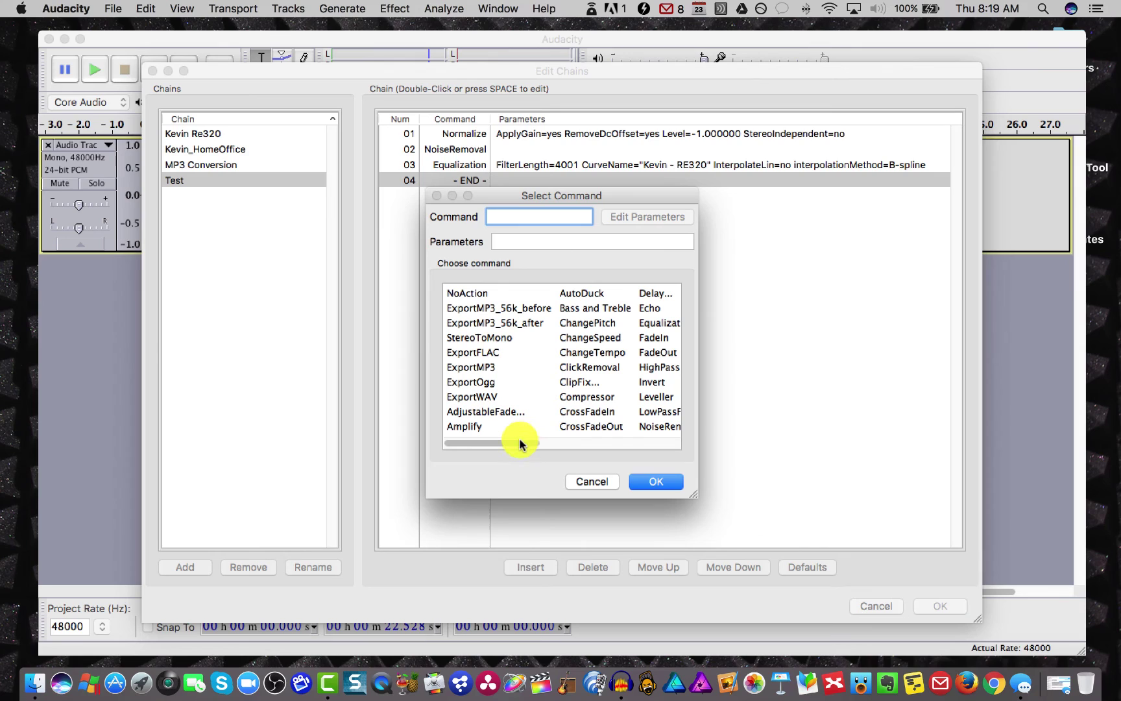
{"action": "left_click_drag", "start_coordinate": [519, 443], "coordinate": [532, 445]}
{"action": "left_click", "coordinate": [552, 397]}
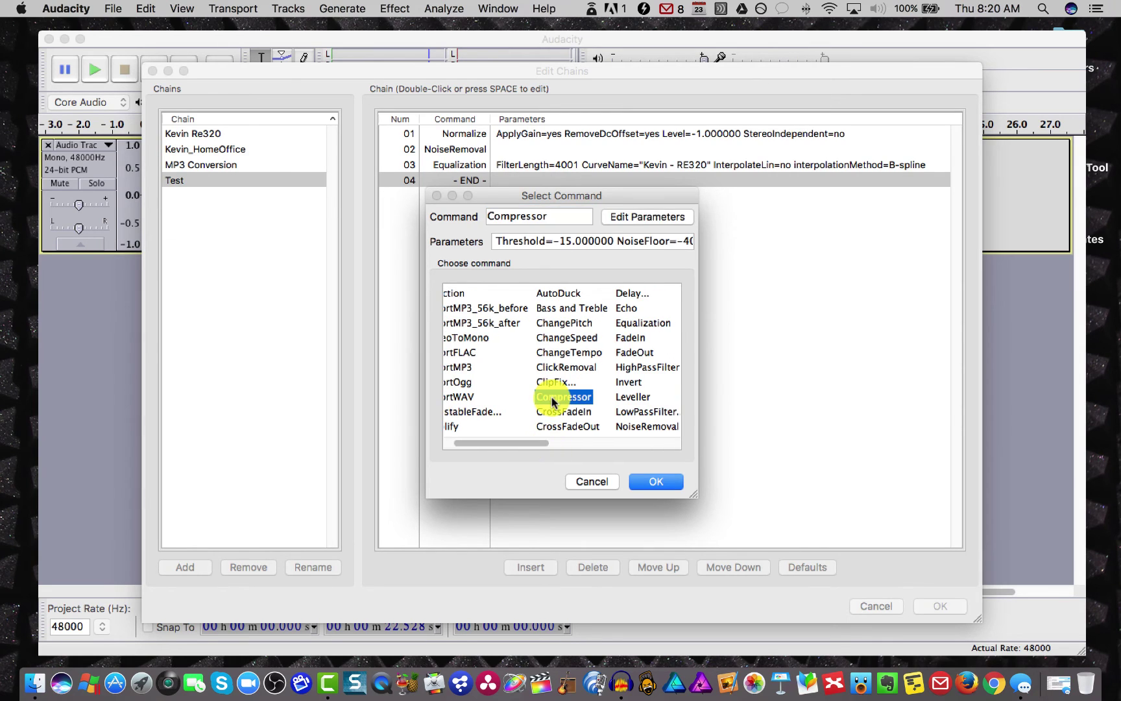
{"action": "left_click", "coordinate": [655, 218]}
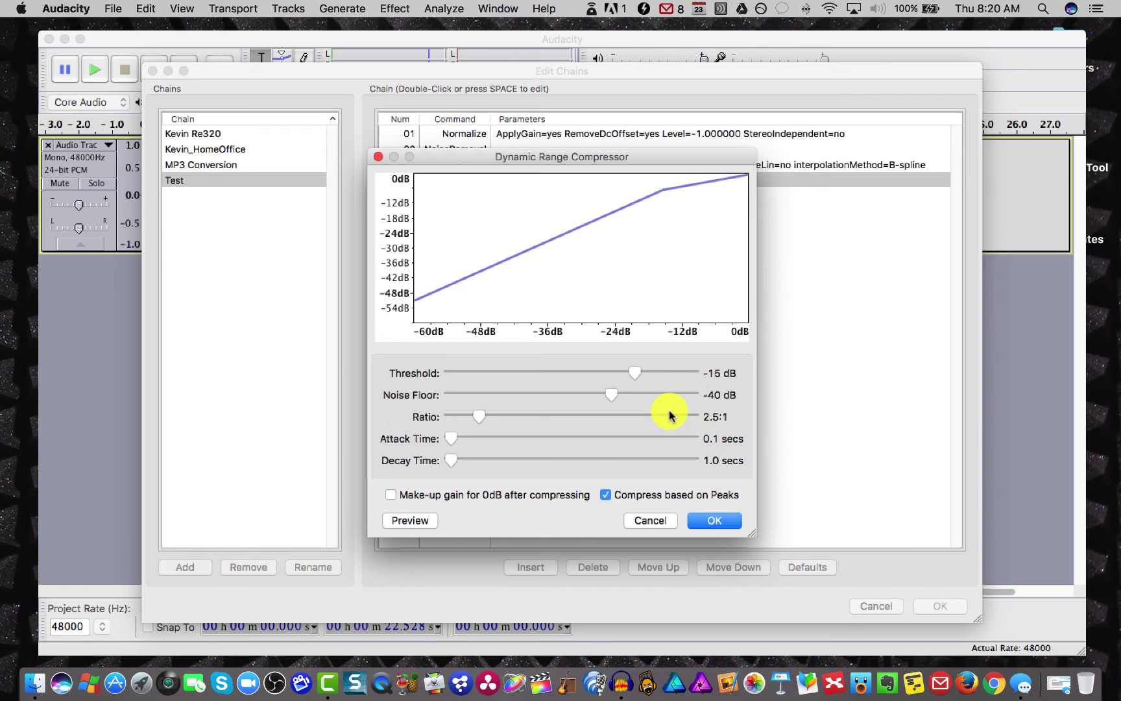
{"action": "left_click", "coordinate": [700, 521]}
{"action": "left_click", "coordinate": [656, 483]}
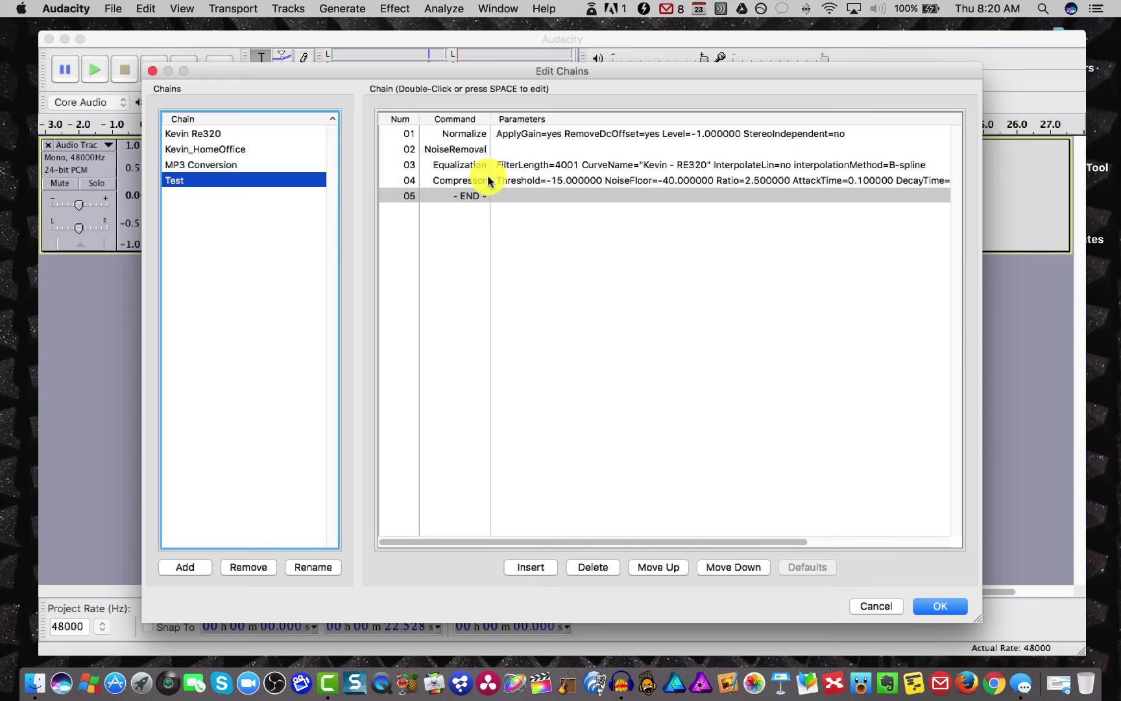
Step: Add a final Normalize to -1.0 dB as step 05
{"action": "left_click", "coordinate": [530, 568]}
{"action": "left_click_drag", "start_coordinate": [526, 443], "coordinate": [577, 445]}
{"action": "left_click", "coordinate": [622, 294]}
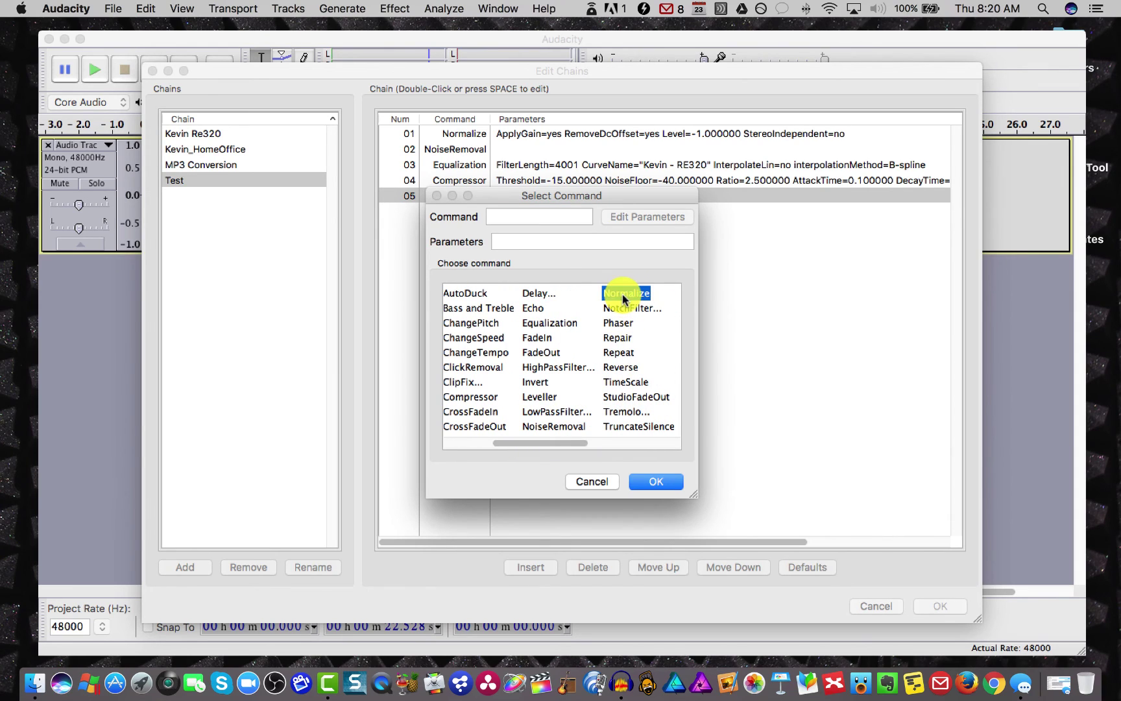
{"action": "left_click", "coordinate": [619, 367]}
{"action": "left_click", "coordinate": [624, 293]}
{"action": "scroll", "coordinate": [567, 293], "scroll_direction": "right", "scroll_amount": 2}
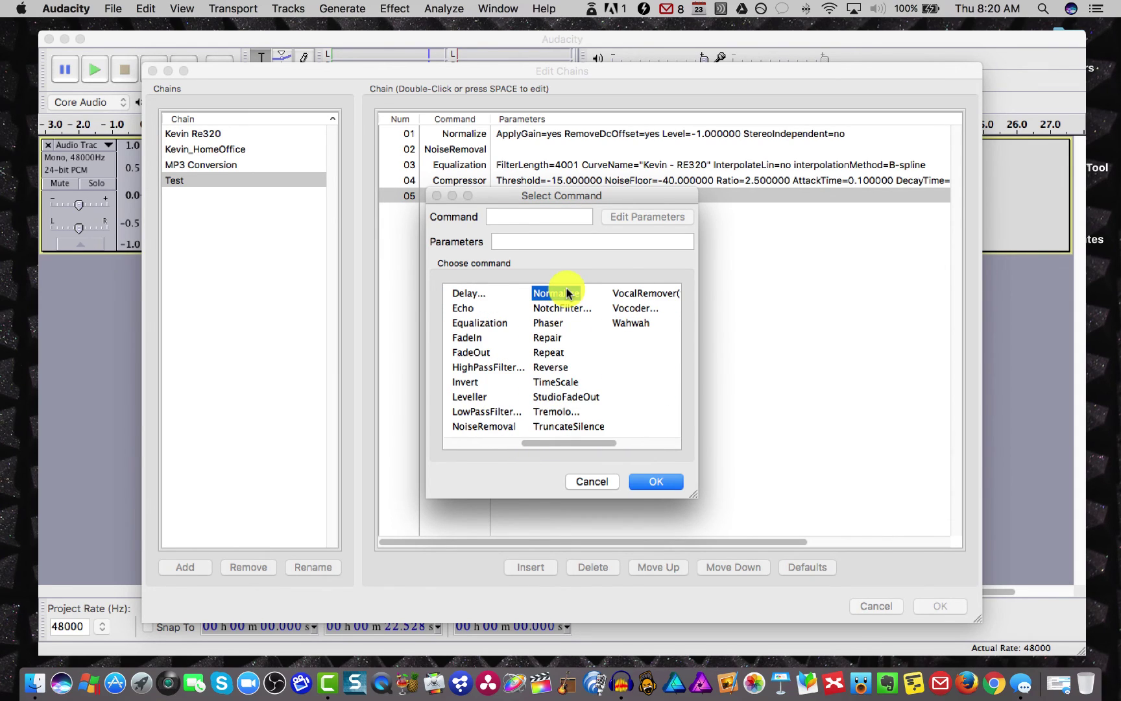
{"action": "left_click", "coordinate": [563, 294]}
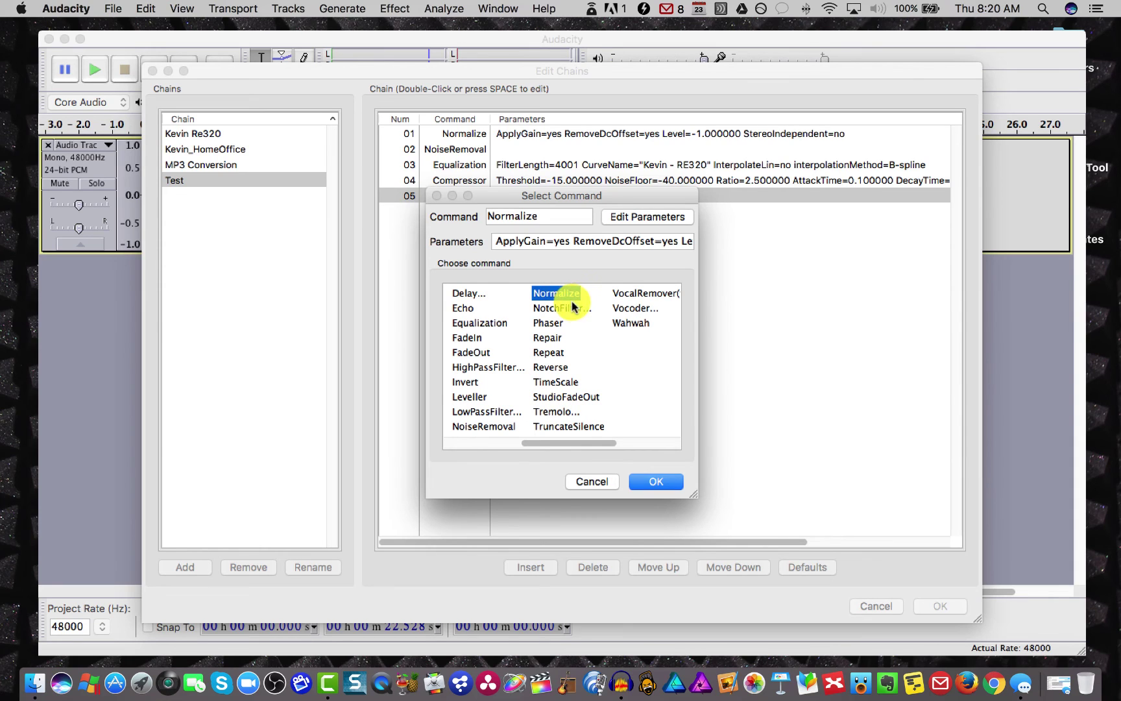
{"action": "left_click", "coordinate": [647, 218]}
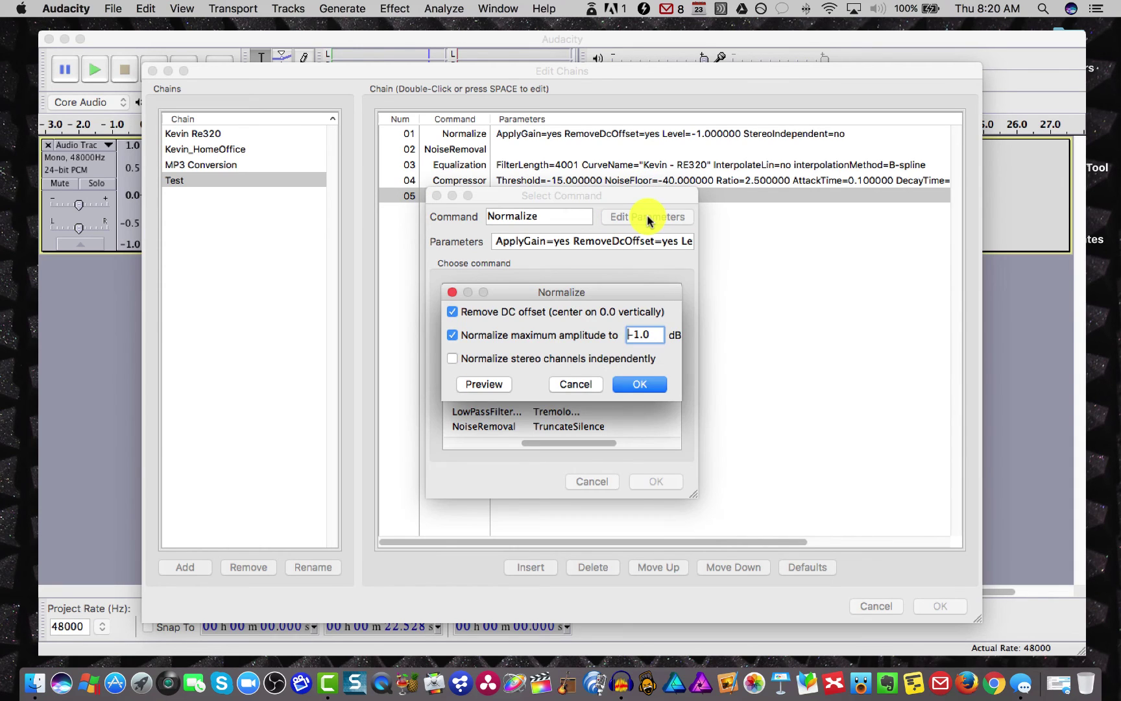
{"action": "left_click", "coordinate": [640, 384]}
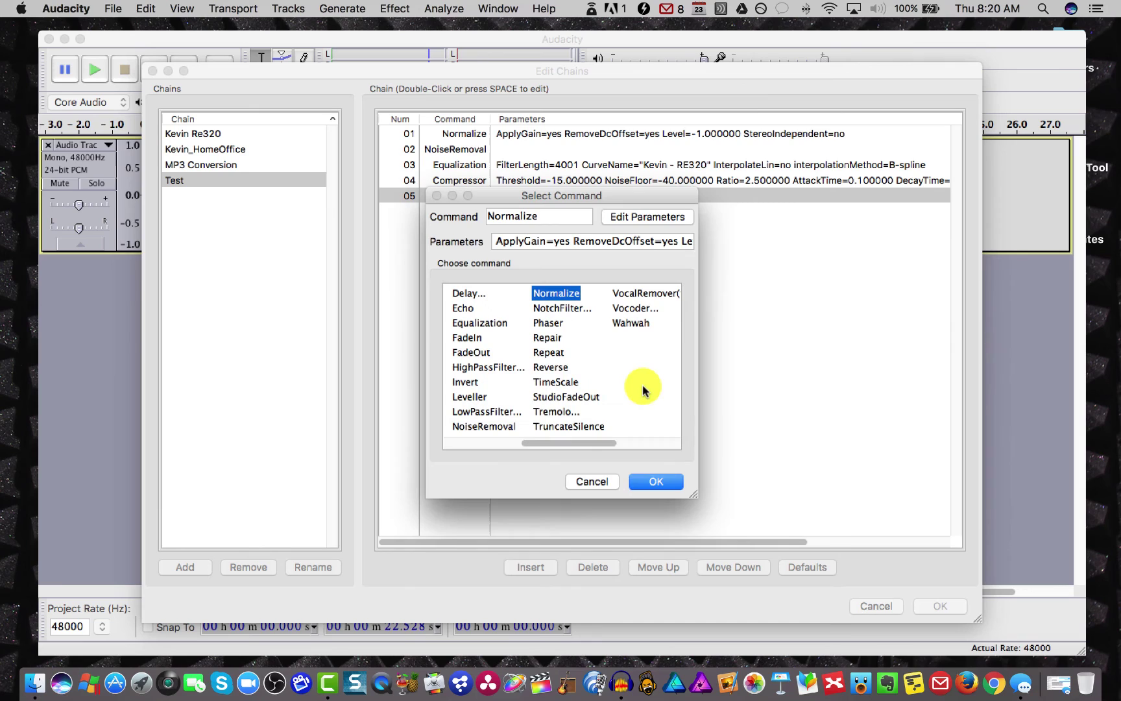
{"action": "left_click", "coordinate": [668, 485]}
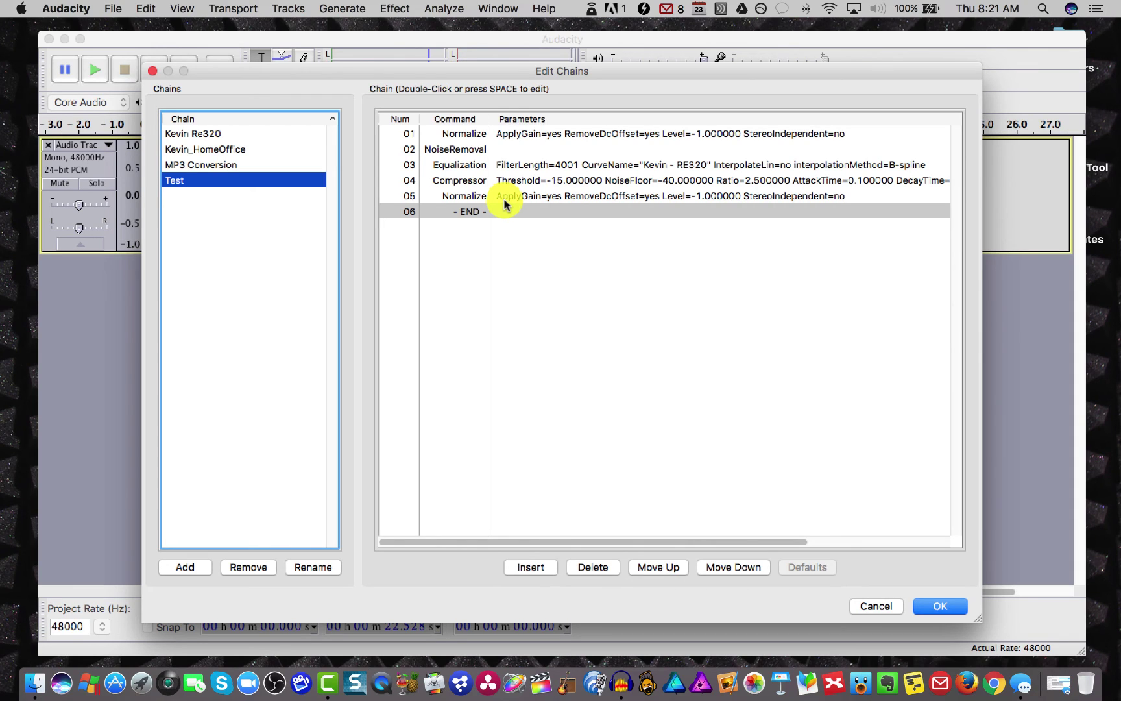
Step: Save the Test chain and undo the processing to restore the dry voice track
{"action": "left_click", "coordinate": [928, 606]}
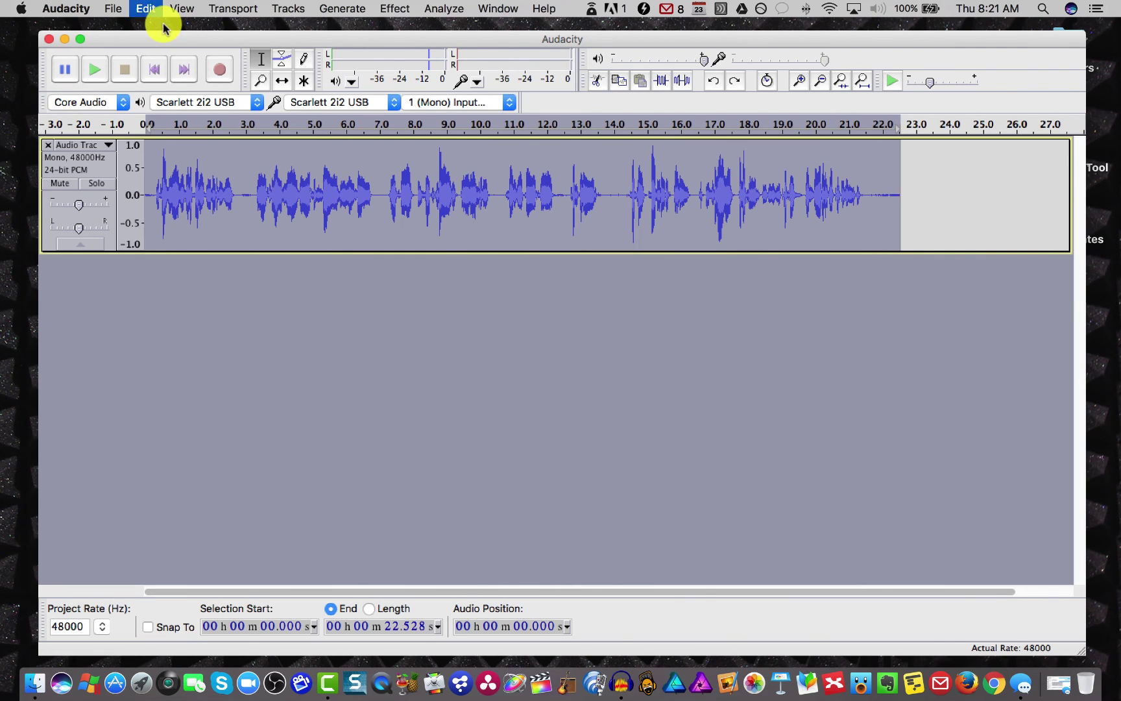
{"action": "key", "text": "super+z"}
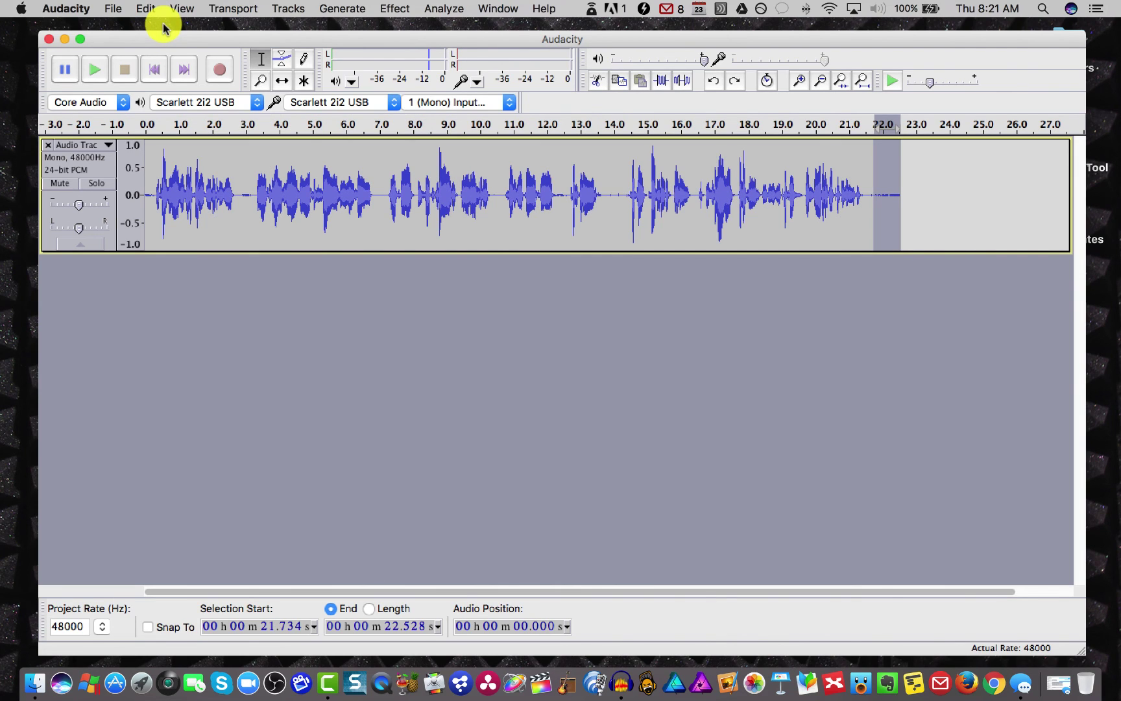
{"action": "key", "text": "super+shift+z"}
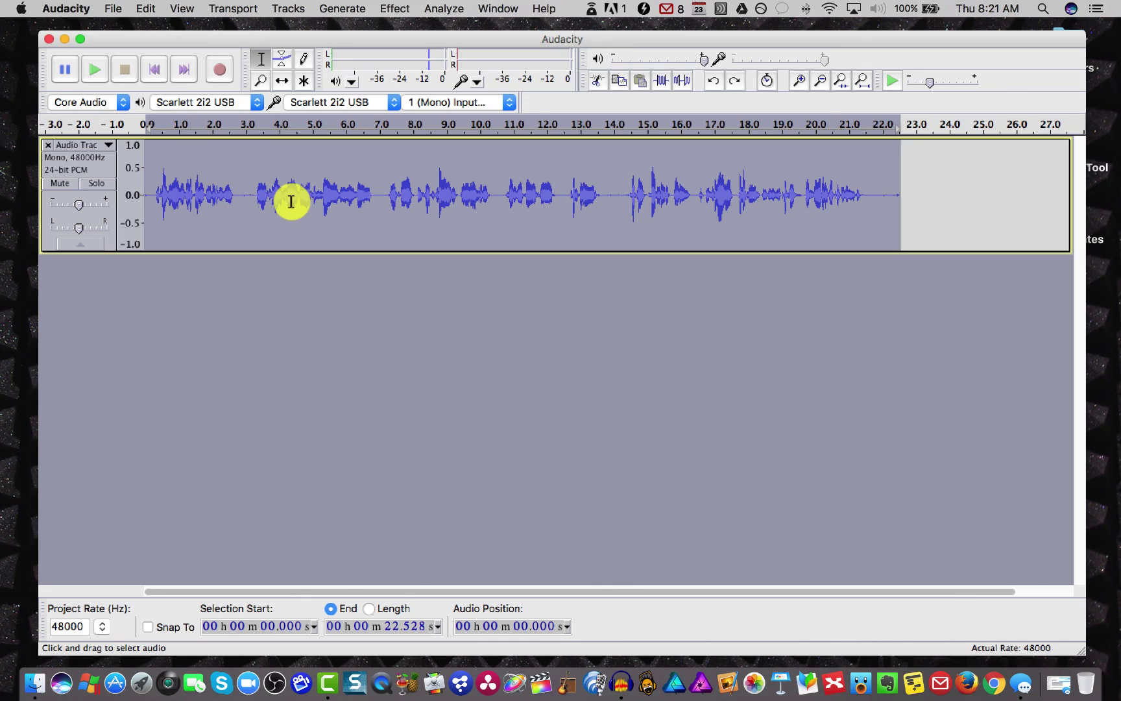
Step: Apply the Test chain to the current project's voice track
{"action": "left_click", "coordinate": [117, 9]}
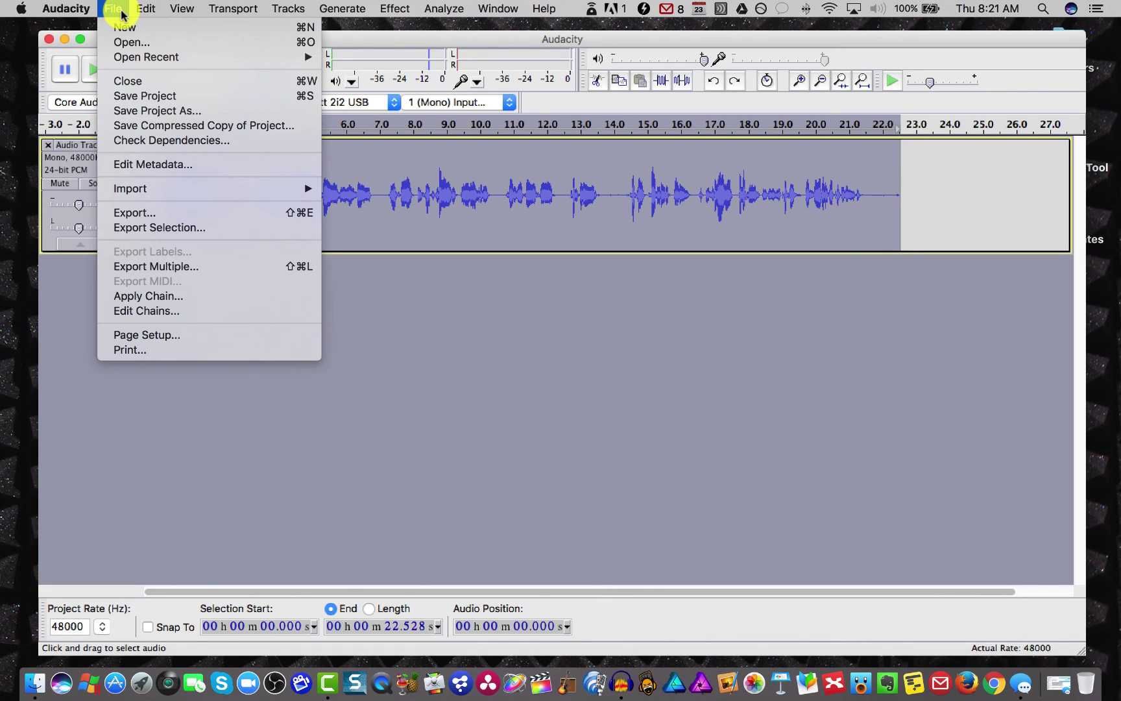
{"action": "left_click", "coordinate": [172, 298]}
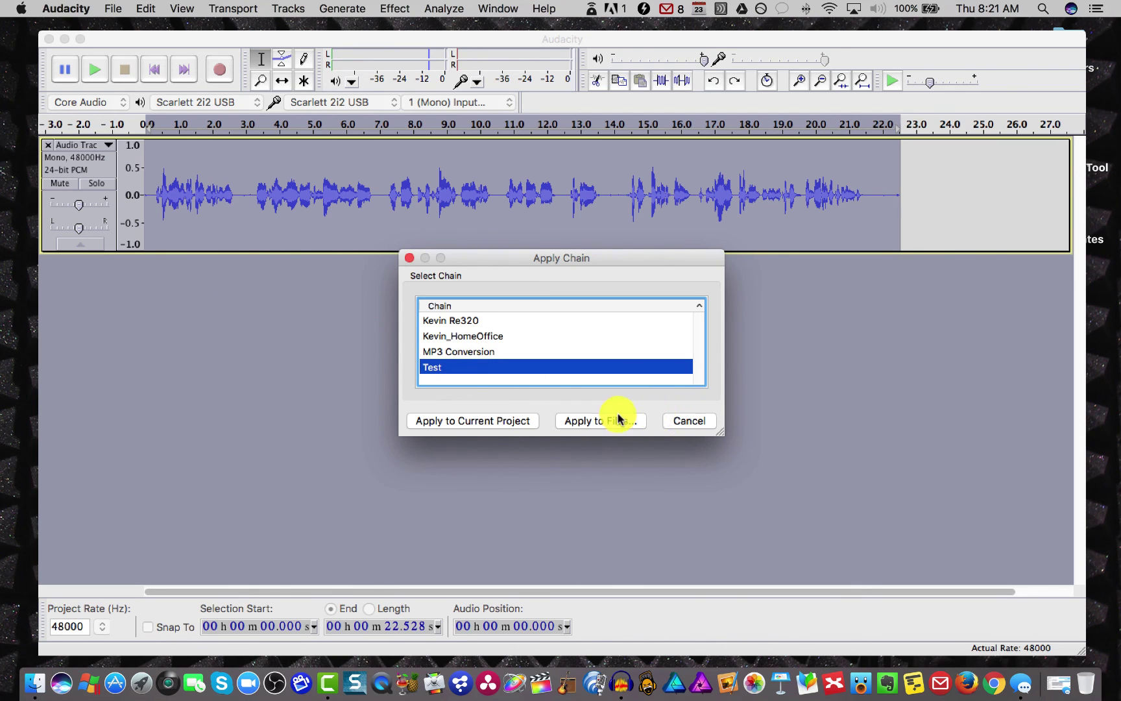
{"action": "left_click", "coordinate": [513, 420]}
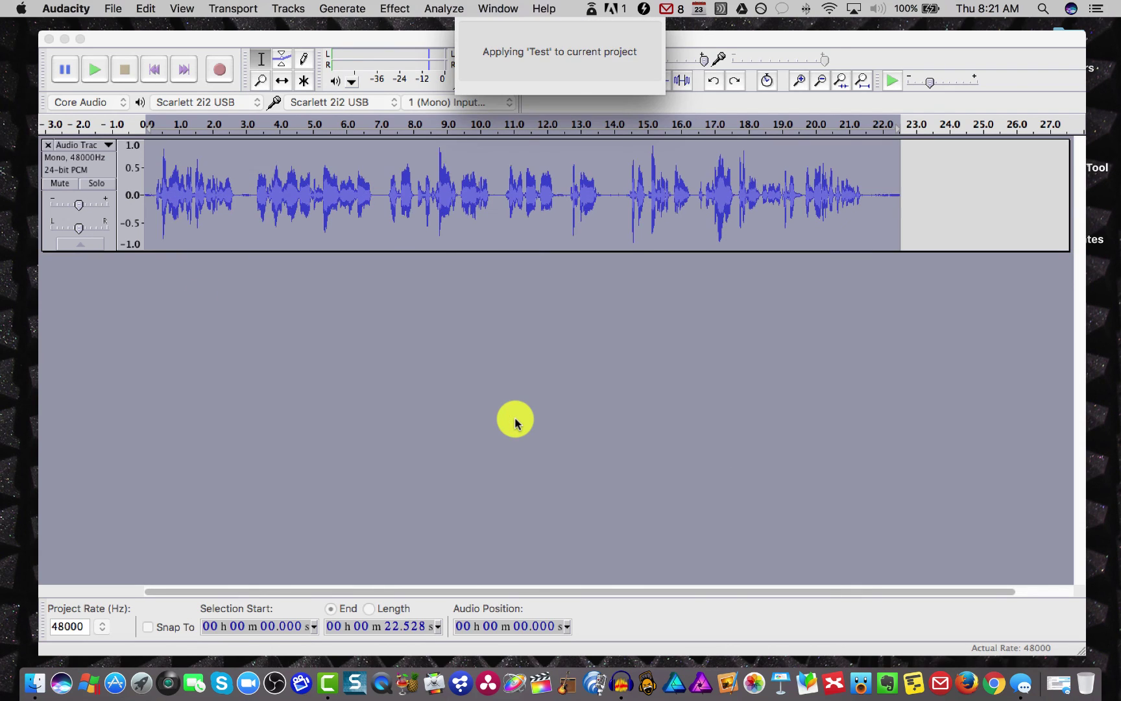